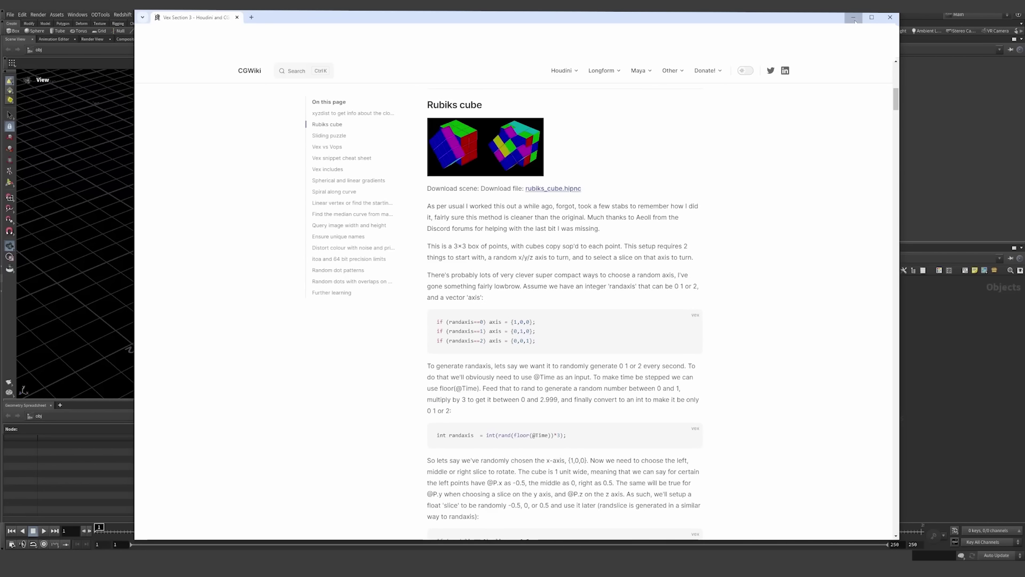
# - Put the browser page away and create a geometry object named Rubiks_Cube_Working in the empty object network
pyautogui.click(854, 18)
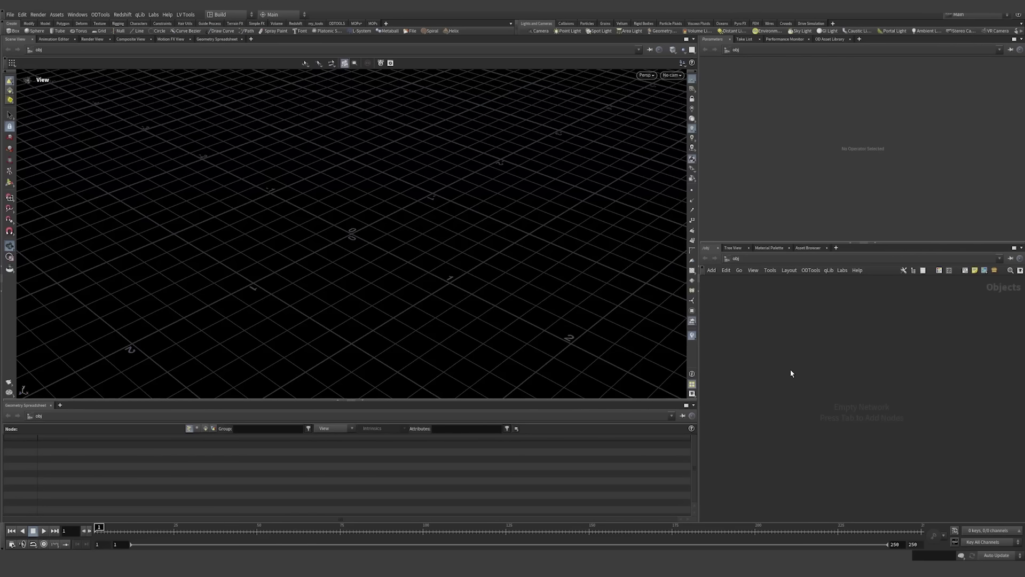
pyautogui.press('Tab')
pyautogui.write('ge')
pyautogui.press('Return')
pyautogui.click(806, 402)
pyautogui.doubleClick(834, 402)
pyautogui.moveTo(845, 400); pyautogui.dragTo(804, 402)
pyautogui.write('R')
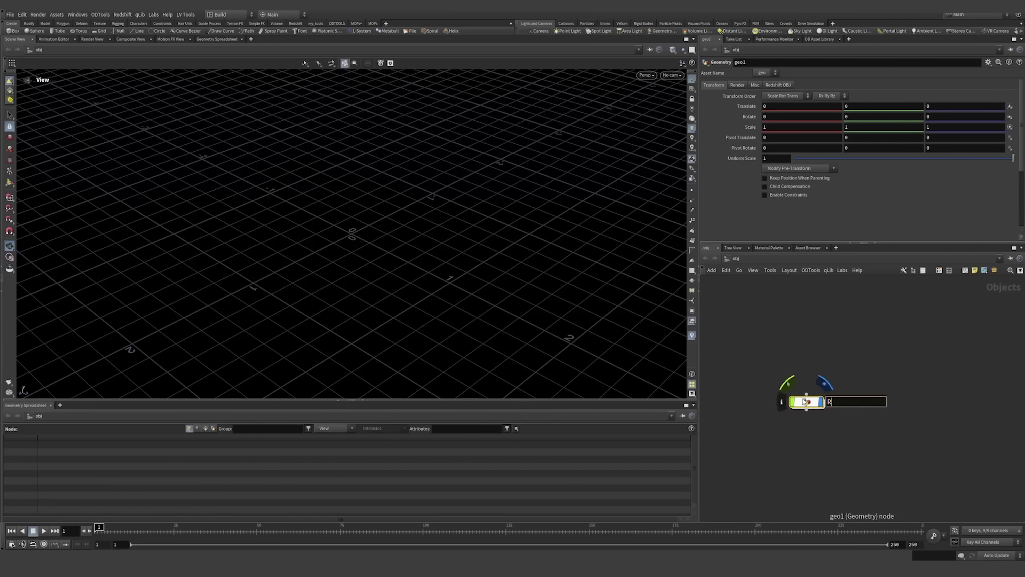
pyautogui.write('ubiks_Cube_Working')
pyautogui.press('Return')
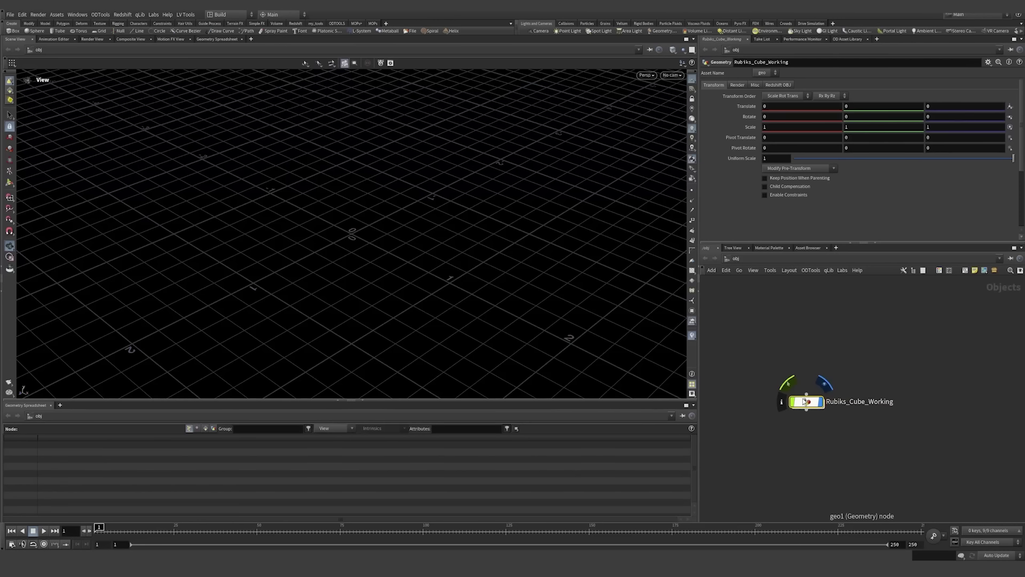
pyautogui.press('c')
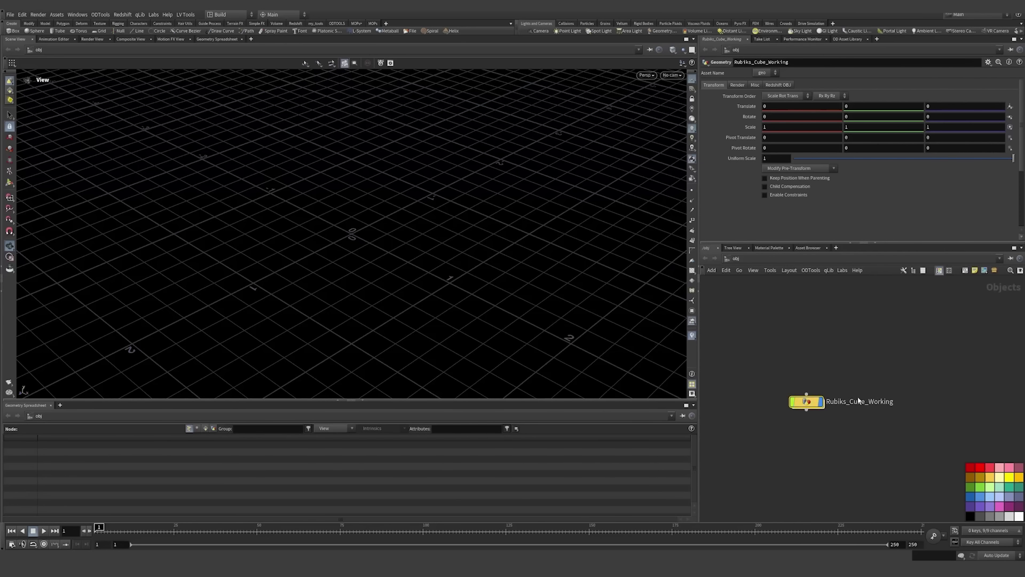
pyautogui.press('c')
pyautogui.press('c')
pyautogui.press('c')
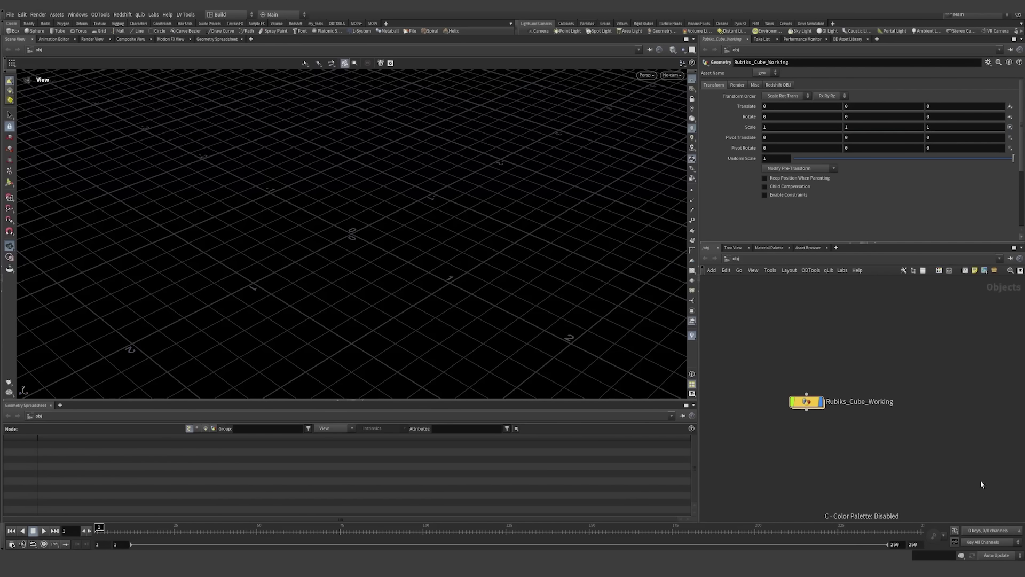
# - Create a Box node inside the Rubiks_Cube_Working object
pyautogui.doubleClick(806, 402)
pyautogui.press('Tab')
pyautogui.write('box')
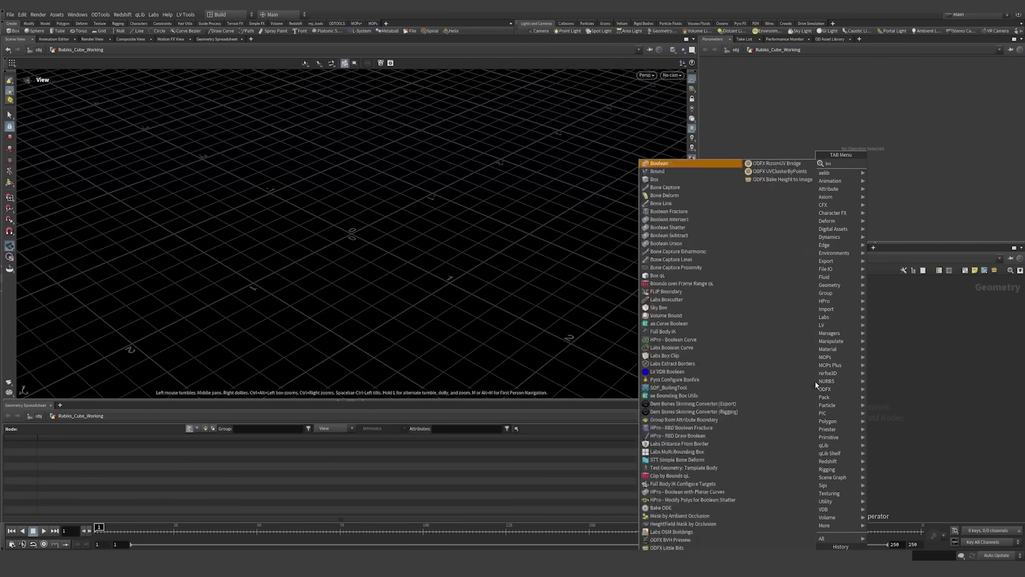
pyautogui.press('Return')
pyautogui.moveTo(415, 247); pyautogui.dragTo(476, 218, button='middle')
pyautogui.moveTo(445, 223); pyautogui.dragTo(466, 225)
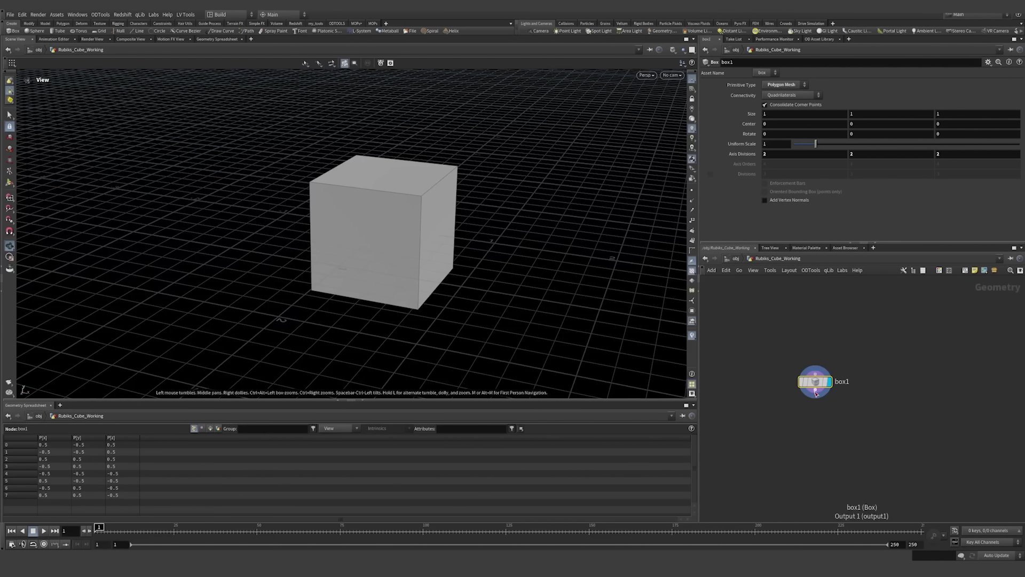
# - Connect an Attribute Wrangle below box1, display it and rename it set_color
pyautogui.moveTo(814, 391); pyautogui.dragTo(780, 404)
pyautogui.write('w')
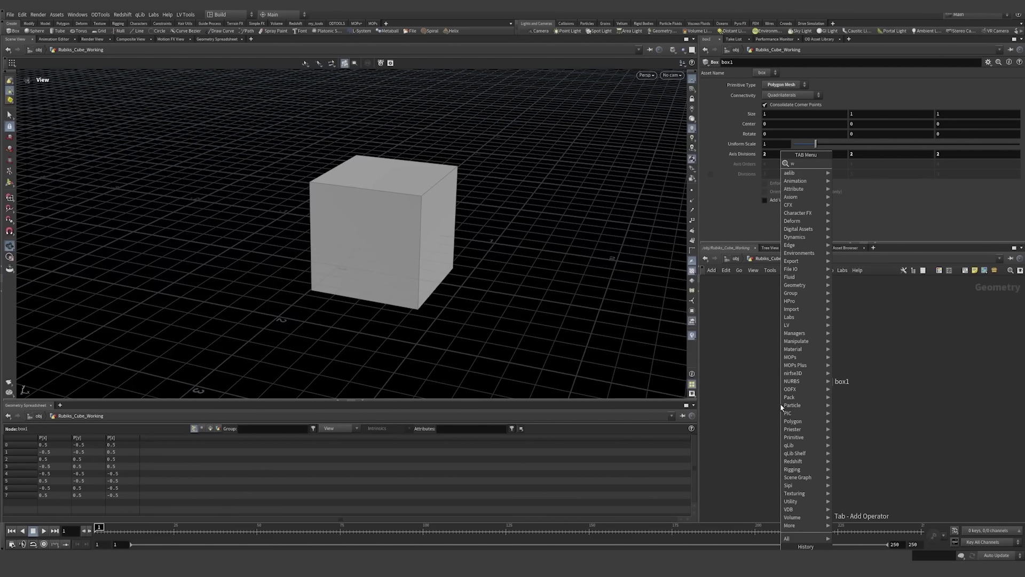
pyautogui.write('rn')
pyautogui.press('Down')
pyautogui.press('Return')
pyautogui.click(781, 405)
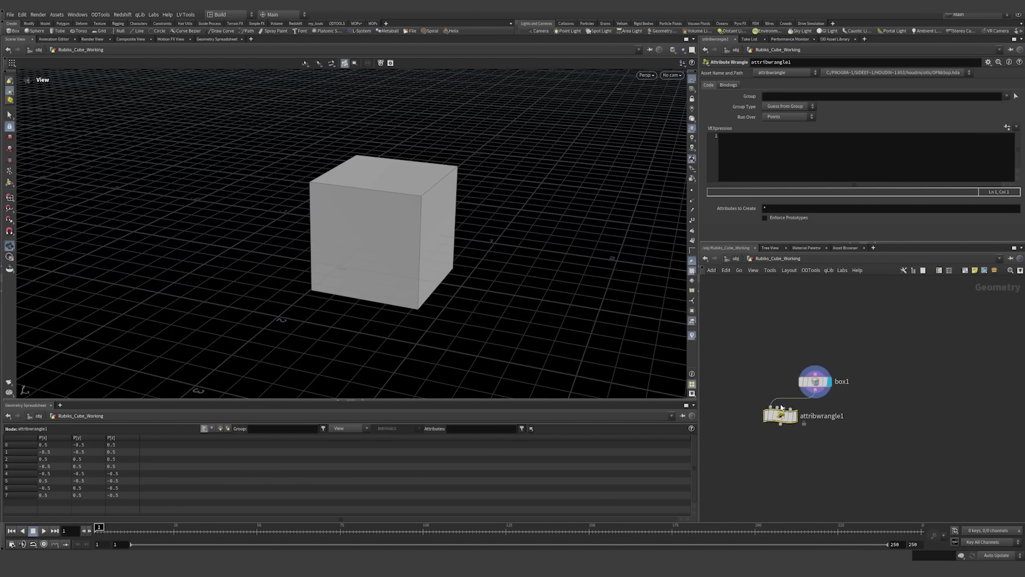
pyautogui.doubleClick(834, 417)
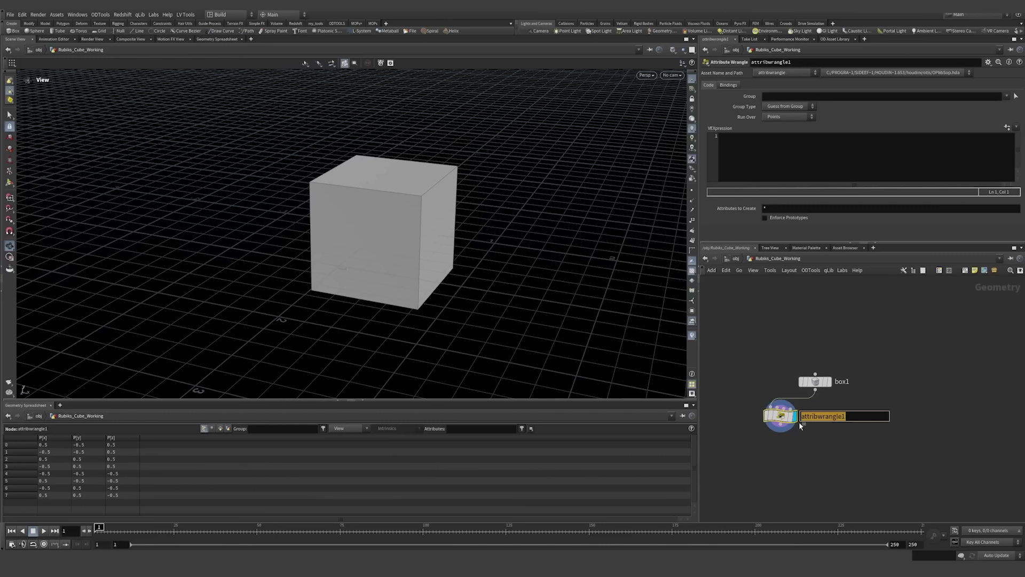
pyautogui.write('set_color')
pyautogui.press('Return')
# - Write v@Cd = v@N; in the set_color wrangle and make it run over Primitives
pyautogui.click(814, 150)
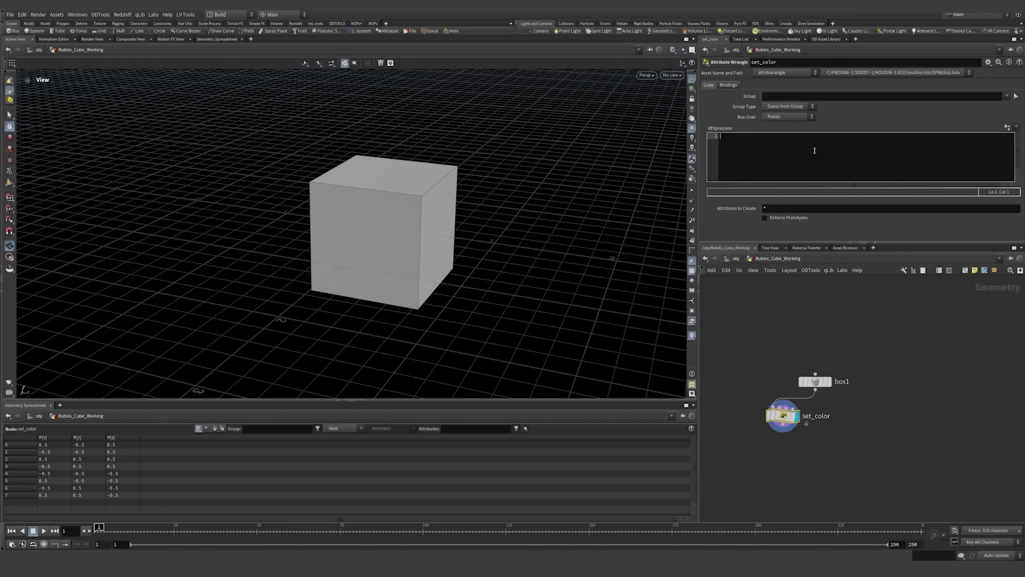
pyautogui.write('v@Cd = v@N;')
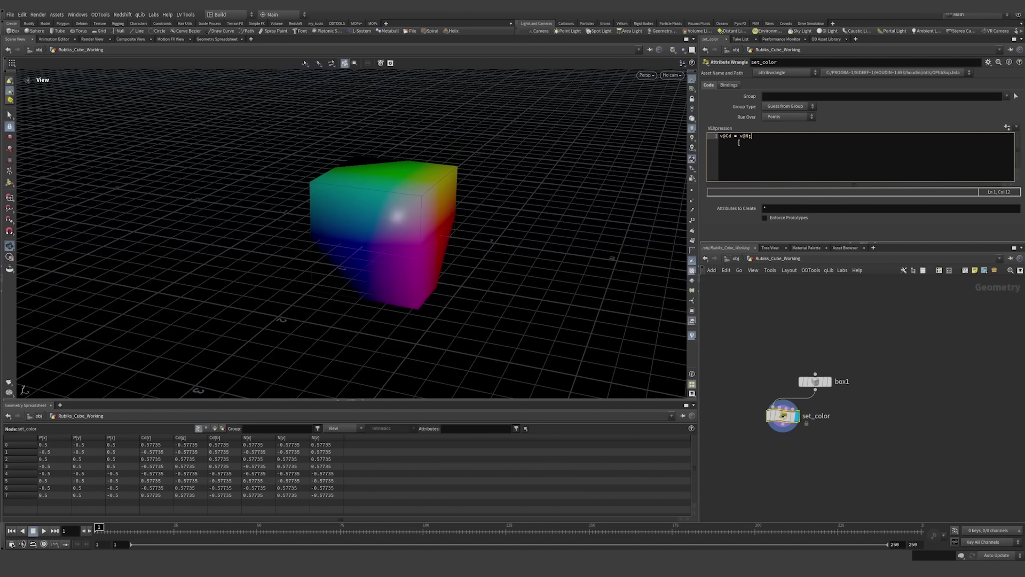
pyautogui.click(788, 117)
pyautogui.click(791, 124)
pyautogui.moveTo(413, 235); pyautogui.dragTo(389, 202)
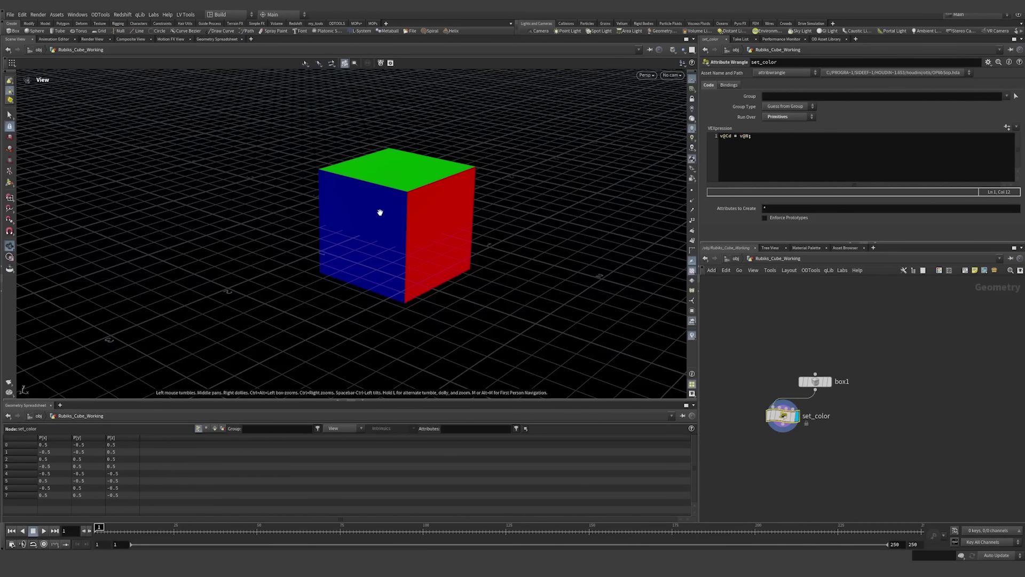
# - Add a conditional block to the set_color code that begins with if(sign(sum(v@N))<0) {
pyautogui.click(781, 153)
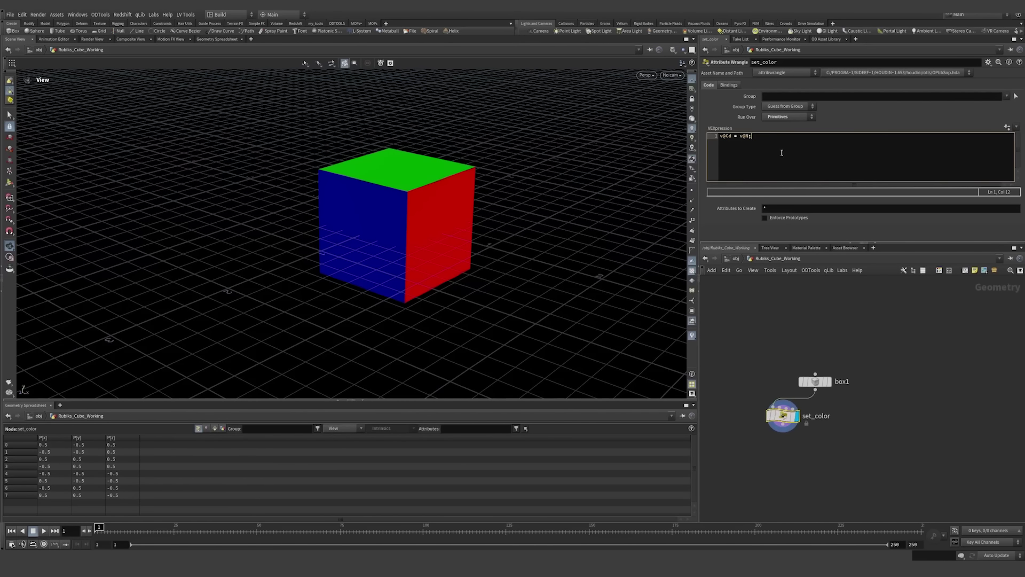
pyautogui.press('Return')
pyautogui.write('if(')
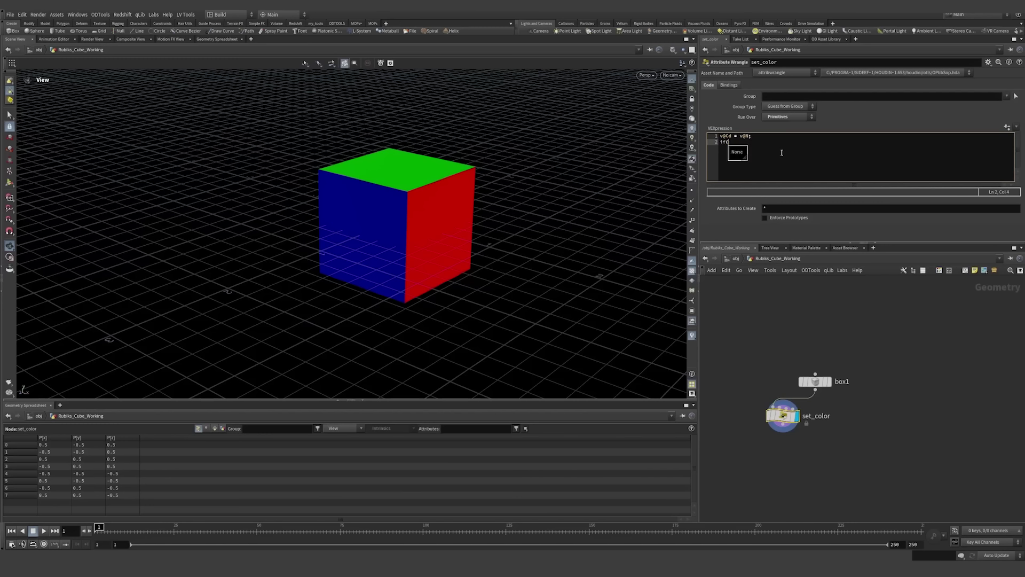
pyautogui.write('sign(sum(v@N')
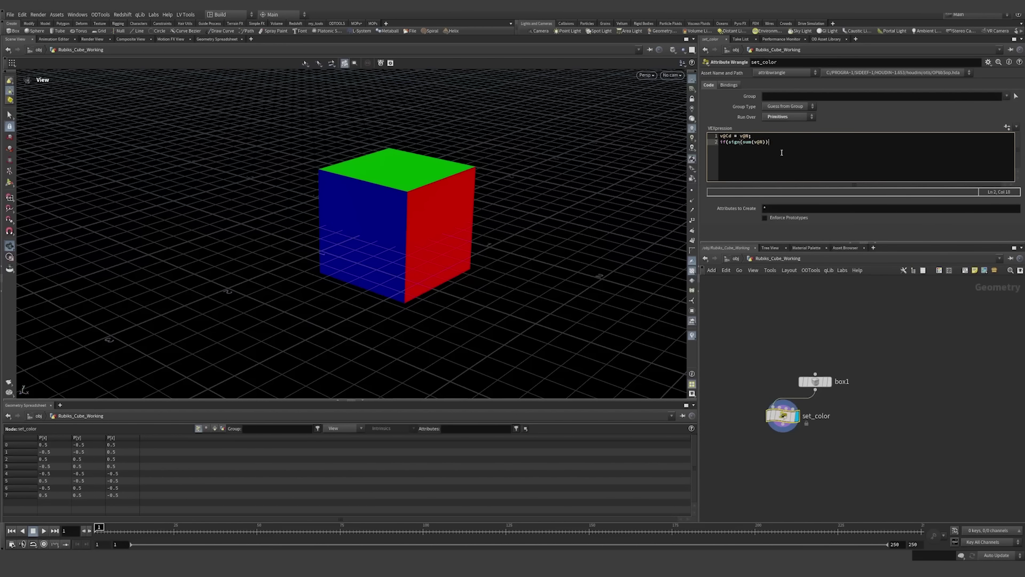
pyautogui.write('))<0) {')
pyautogui.press('Return')
pyautogui.press('Tab')
# - Declare the color vector inside the condition with vector hsv = rgbtohsv(-v@N);
pyautogui.write('vector')
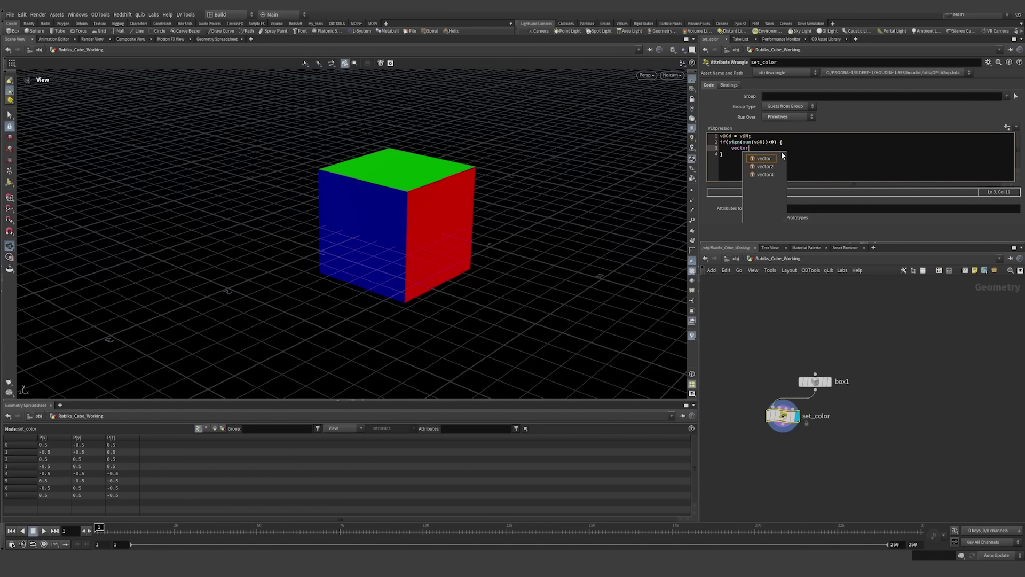
pyautogui.write(' hsv = ')
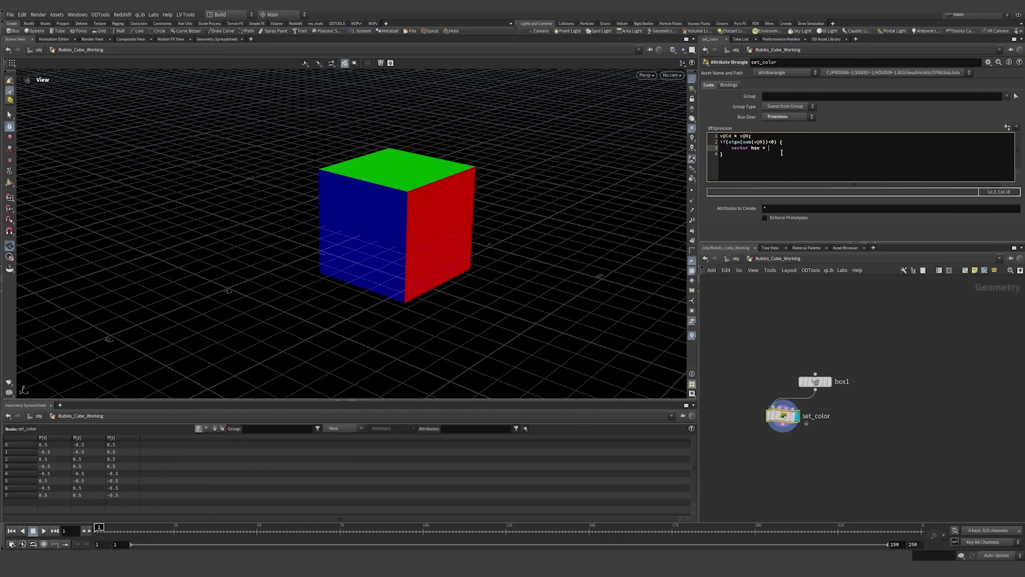
pyautogui.write('rgb')
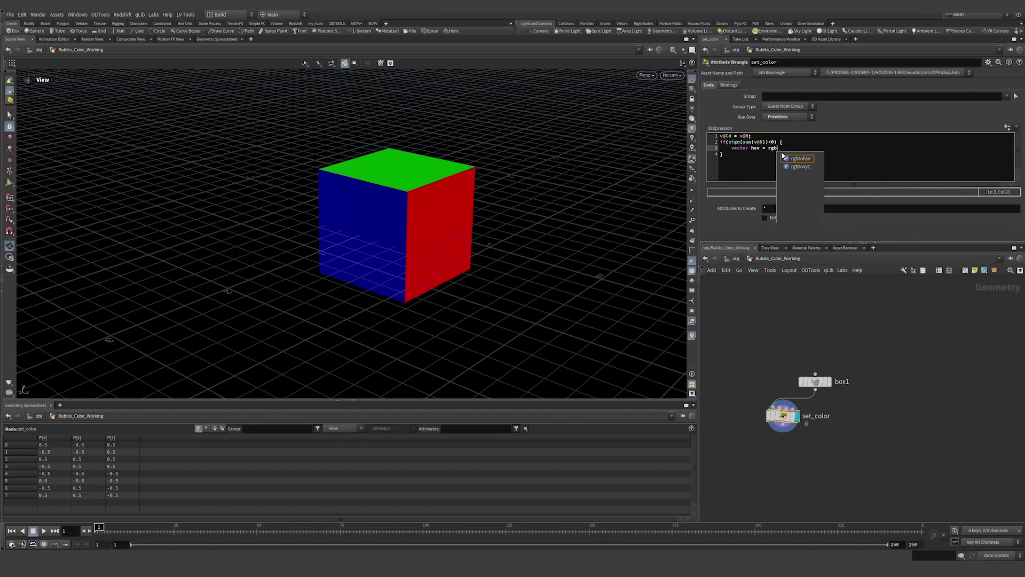
pyautogui.write('toh')
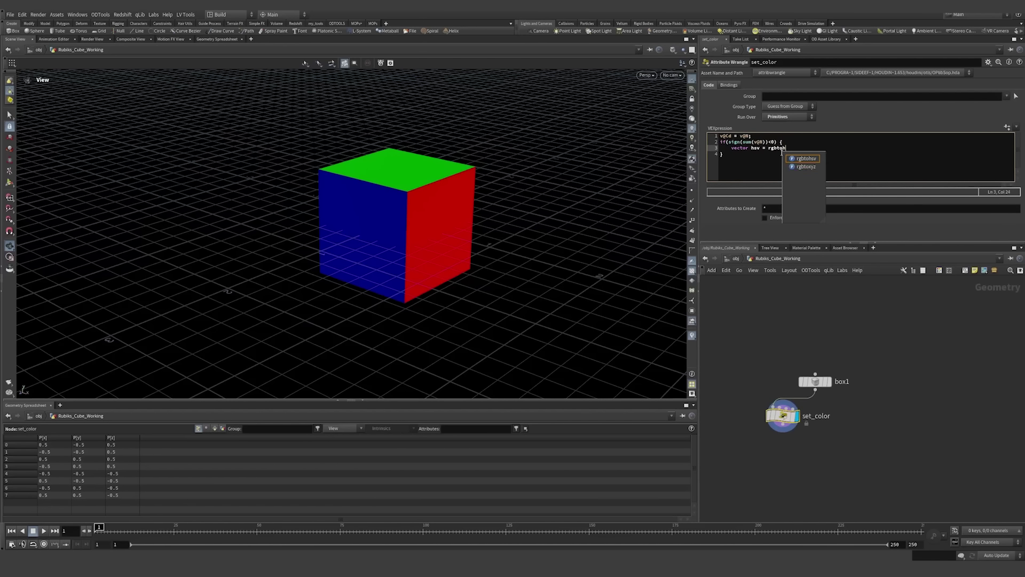
pyautogui.write('sv(')
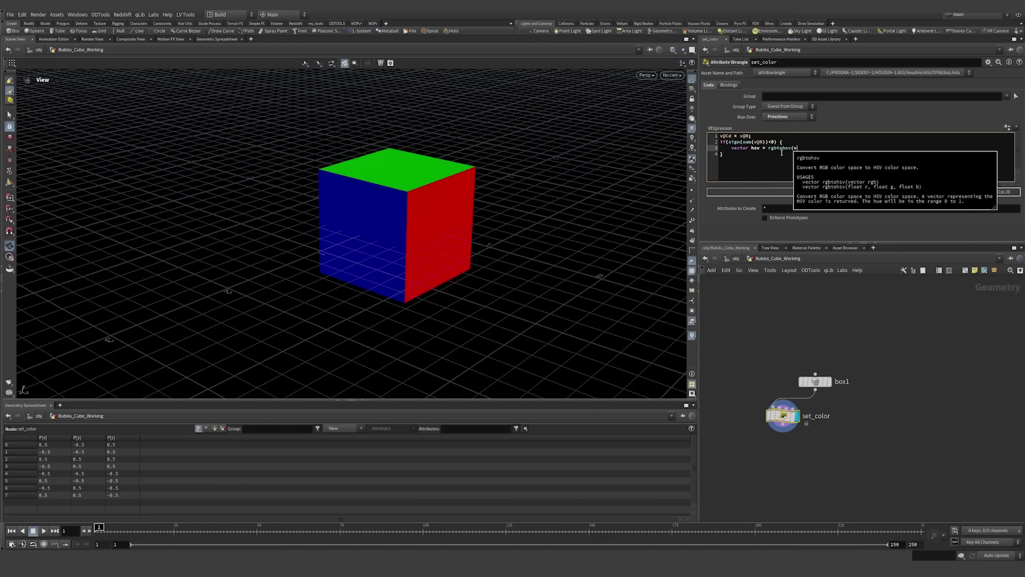
pyautogui.write('-v@N);')
pyautogui.press('Return')
# - Complete the block with hsv.x -= 0.5; and v@Cd = hsvtorgb(hsv); to color the negative-facing sides
pyautogui.write('hsv.x -=')
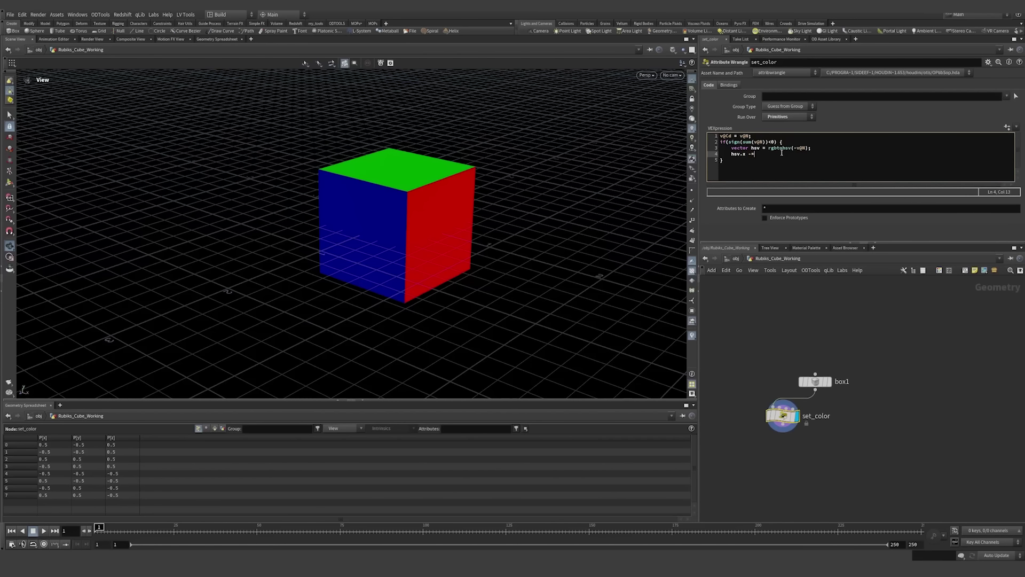
pyautogui.write(' 0.5;')
pyautogui.press('Return')
pyautogui.write('v@Cd = hsvt')
pyautogui.press('Return')
pyautogui.press('BackSpace')
pyautogui.press('BackSpace')
pyautogui.write('orgb(hsv);')
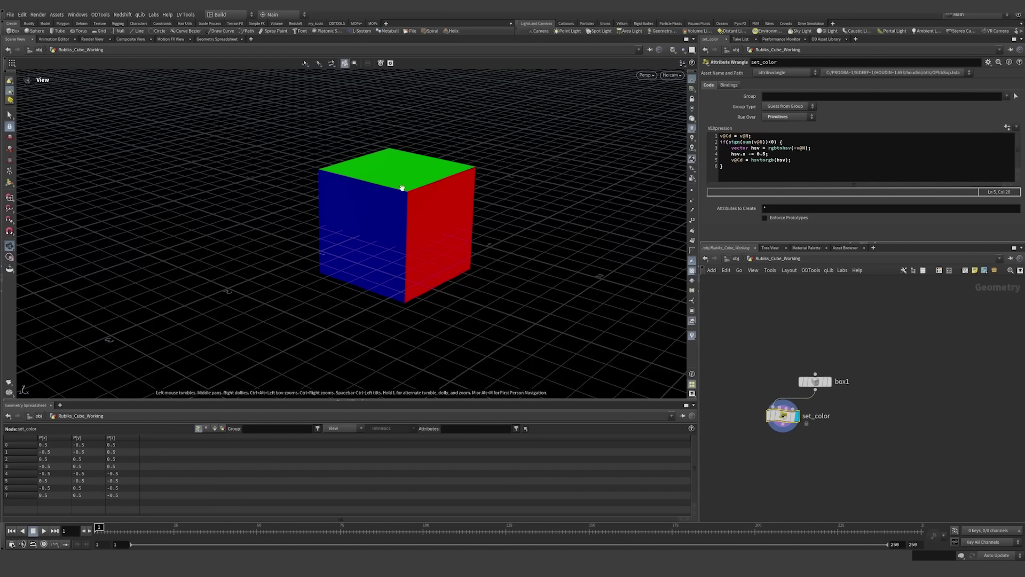
pyautogui.moveTo(401, 185); pyautogui.dragTo(362, 196)
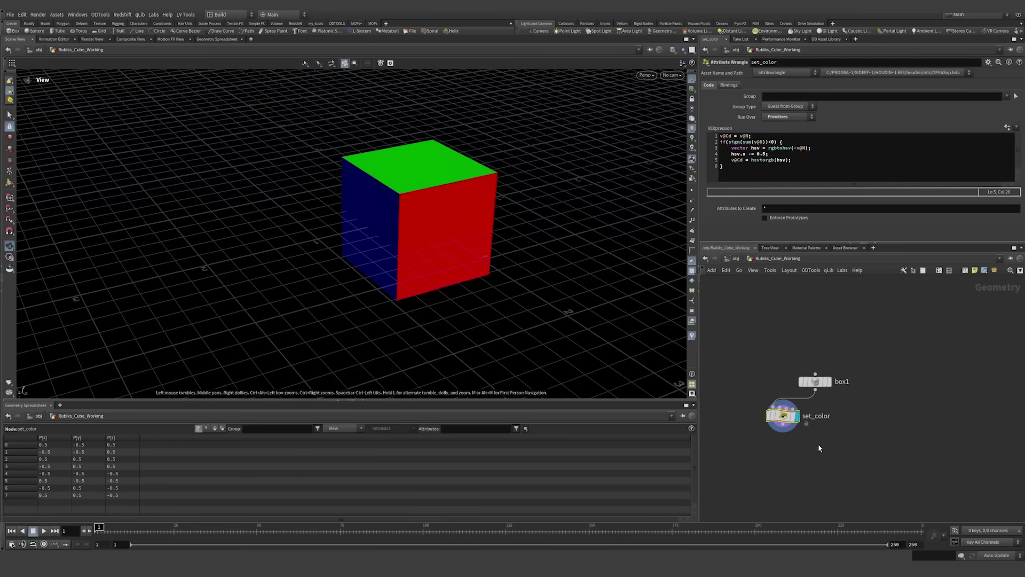
# - Show the primitive attributes of set_color in the geometry spreadsheet
pyautogui.moveTo(820, 449); pyautogui.dragTo(817, 420, button='middle')
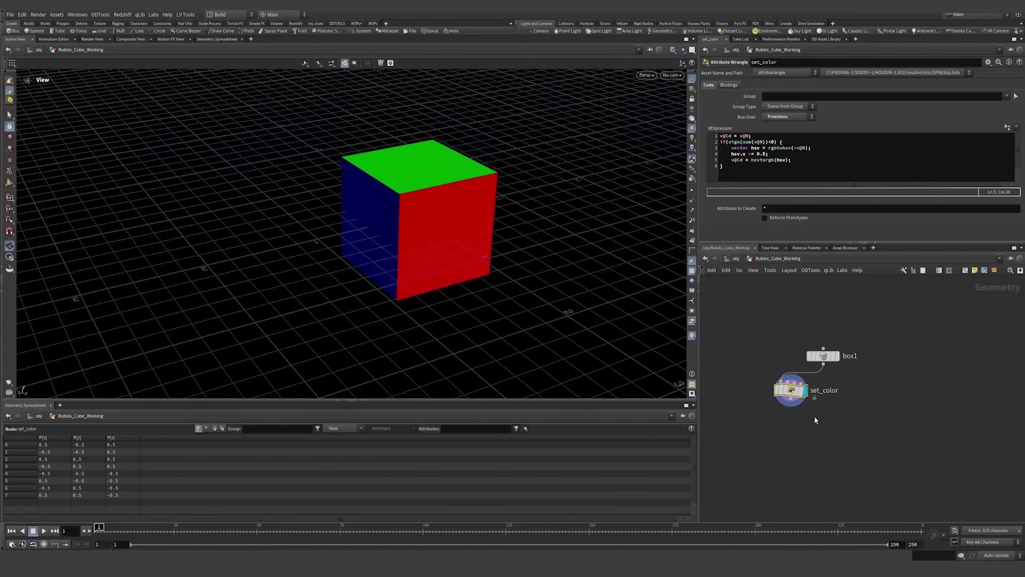
pyautogui.moveTo(793, 421)
pyautogui.moveTo(426, 217); pyautogui.dragTo(441, 199, button='right')
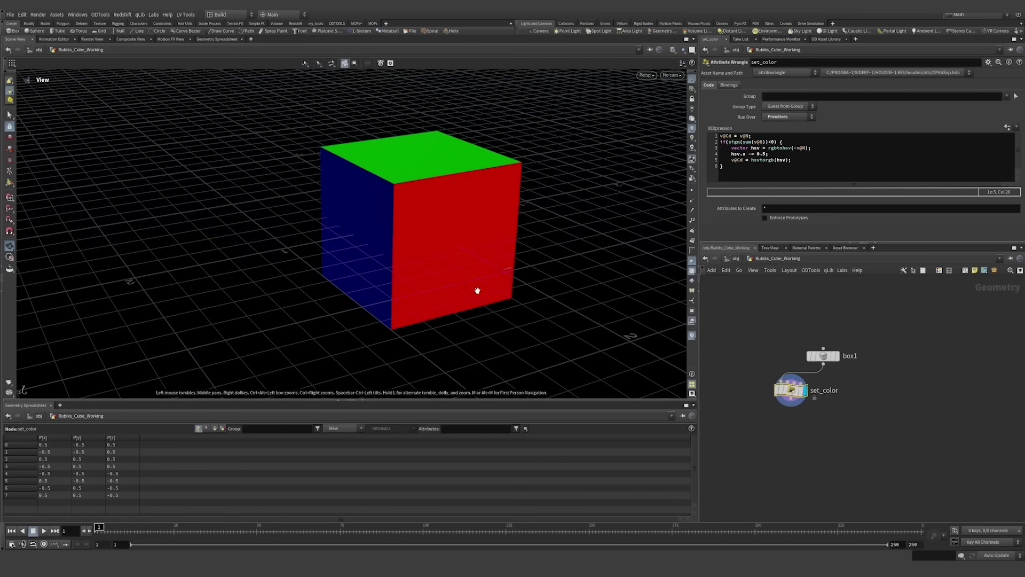
pyautogui.press('y')
pyautogui.click(214, 428)
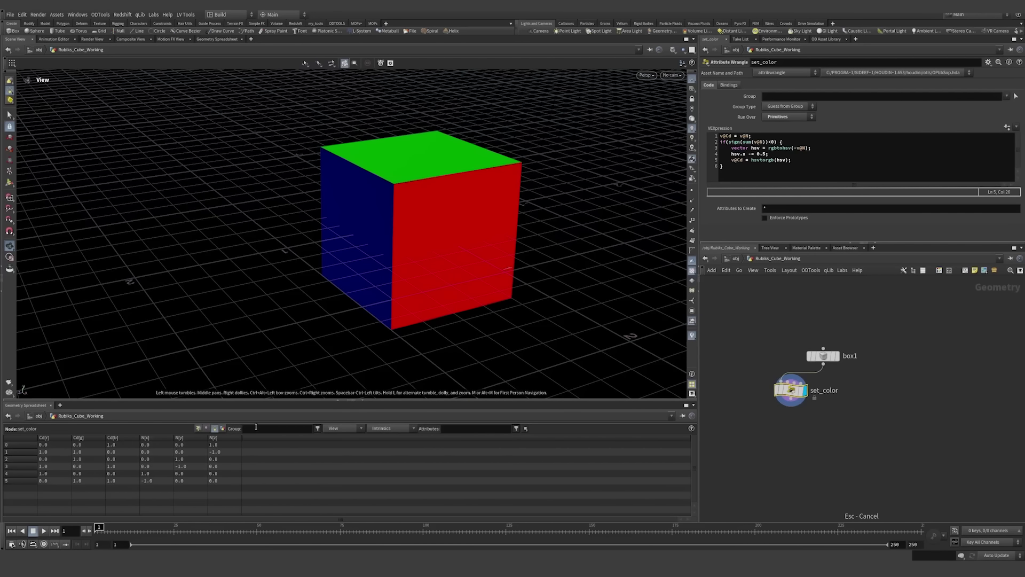
# - Add an Enumerate node after set_color, display it and set its attribute type to String
pyautogui.press('Tab')
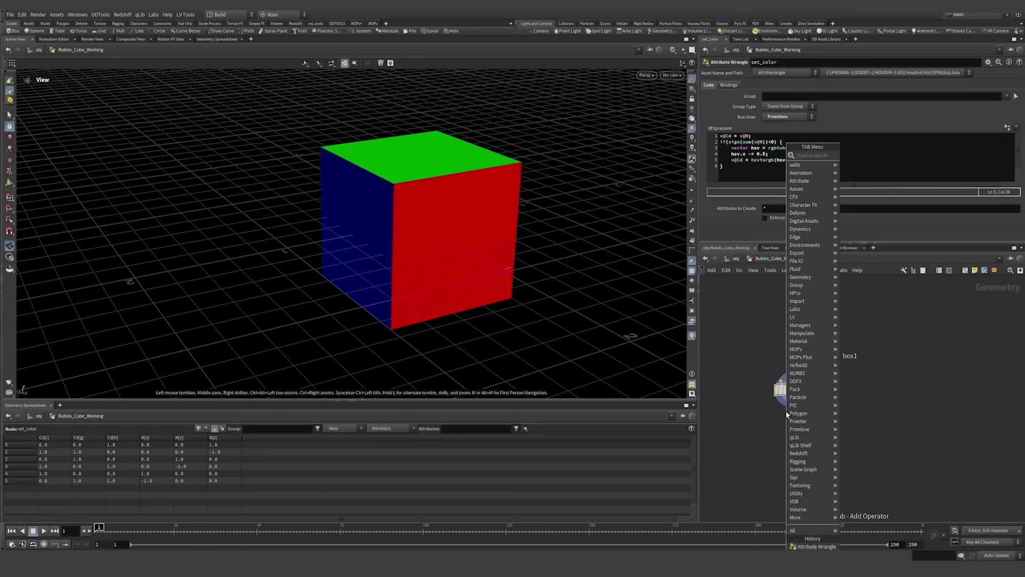
pyautogui.write('enum')
pyautogui.press('Return')
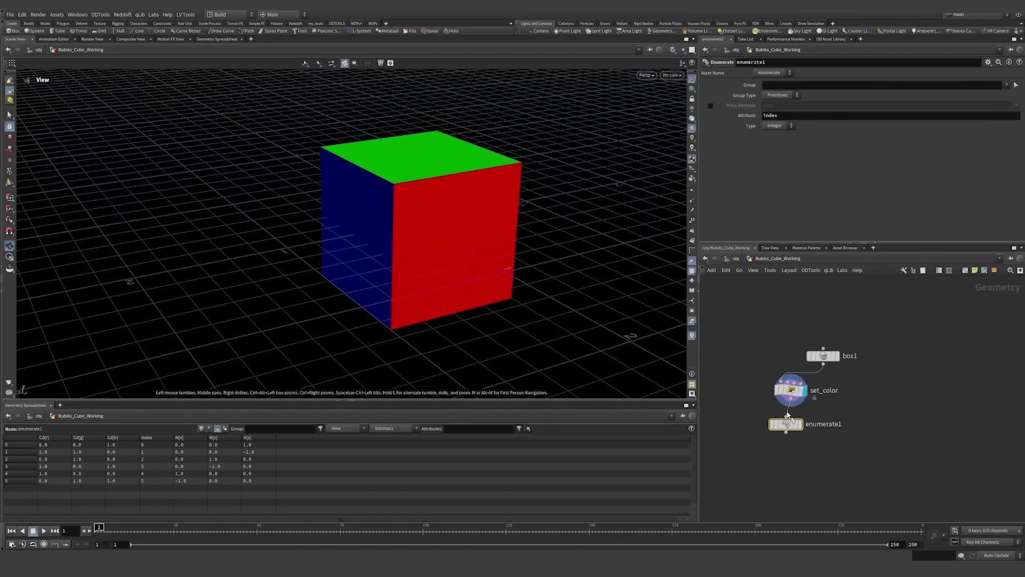
pyautogui.click(779, 125)
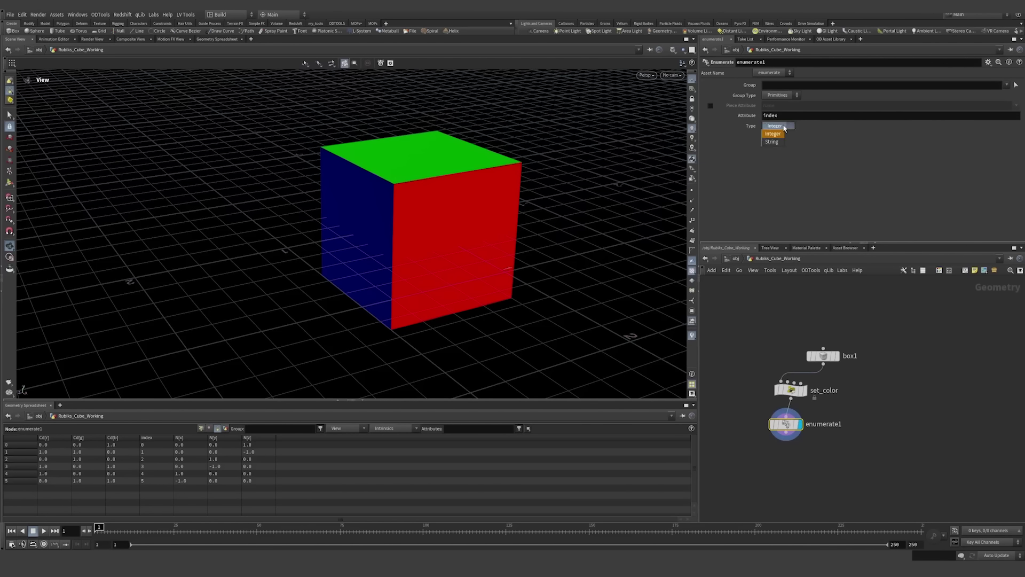
pyautogui.click(777, 138)
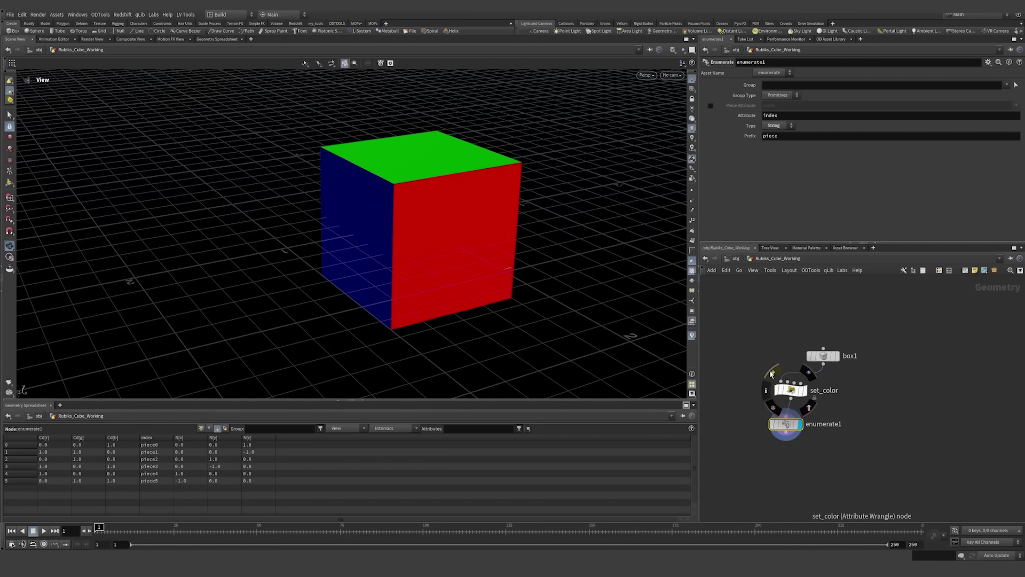
# - Bypass set_color and visualize the enumerate1 node's index attribute in the viewport
pyautogui.click(777, 389)
pyautogui.click(761, 425)
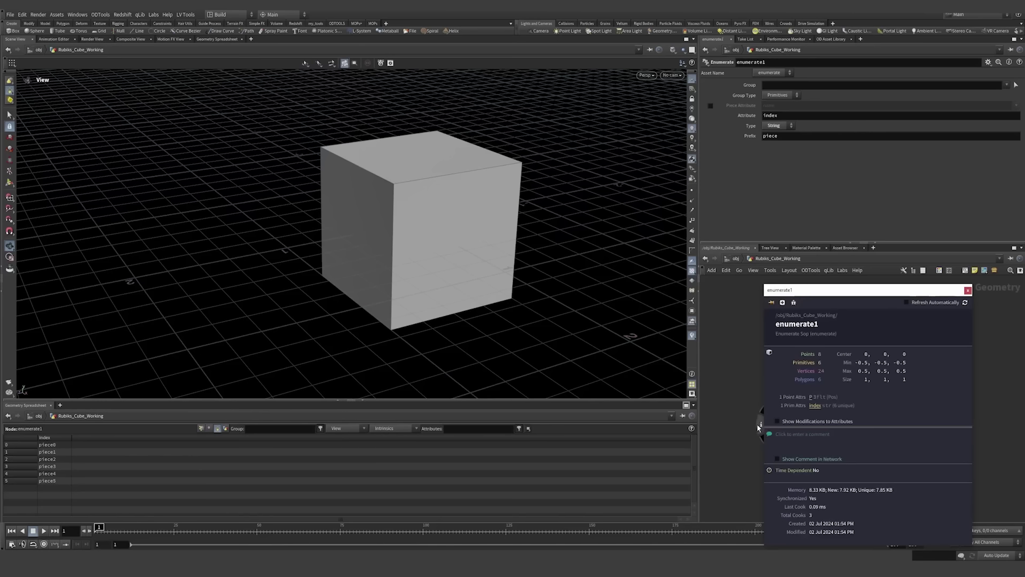
pyautogui.click(815, 406)
pyautogui.scroll(3, 467, 214)
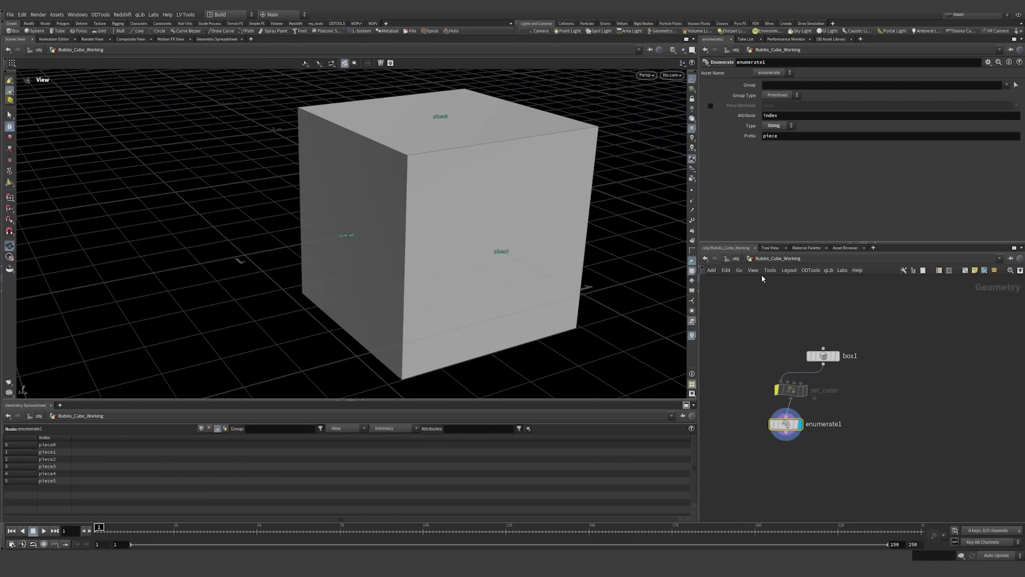
# - Make the index visualizer a Color type, try random coloring, and set its color type to Random From Attribute
pyautogui.click(753, 262)
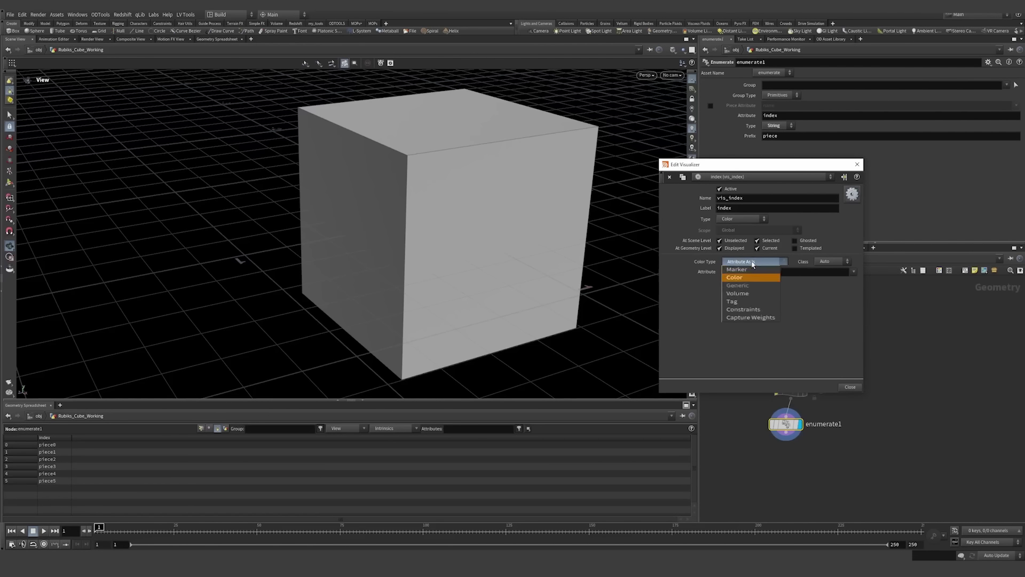
pyautogui.click(764, 277)
pyautogui.click(753, 262)
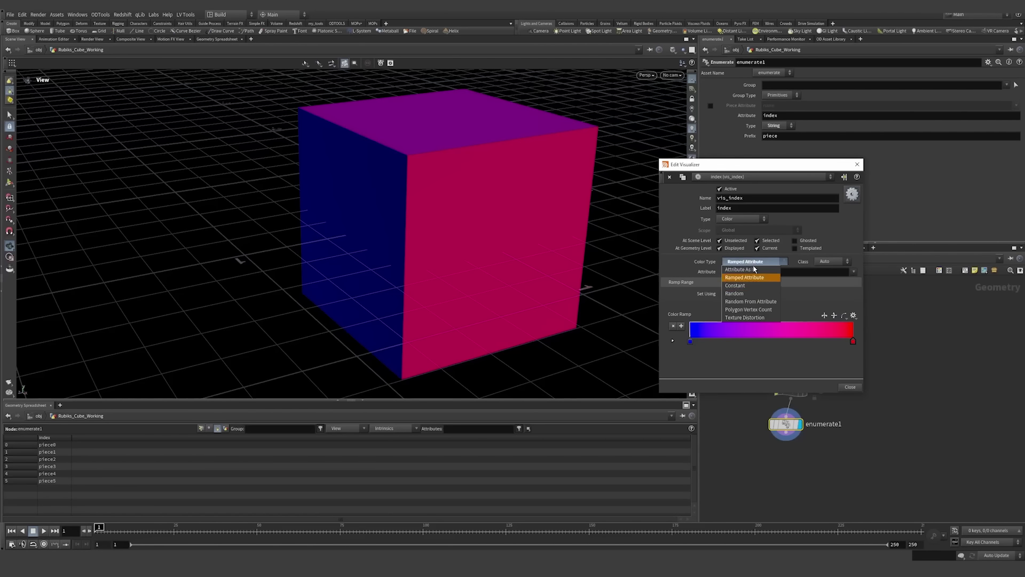
pyautogui.click(755, 296)
pyautogui.moveTo(531, 254); pyautogui.dragTo(717, 250)
pyautogui.click(753, 261)
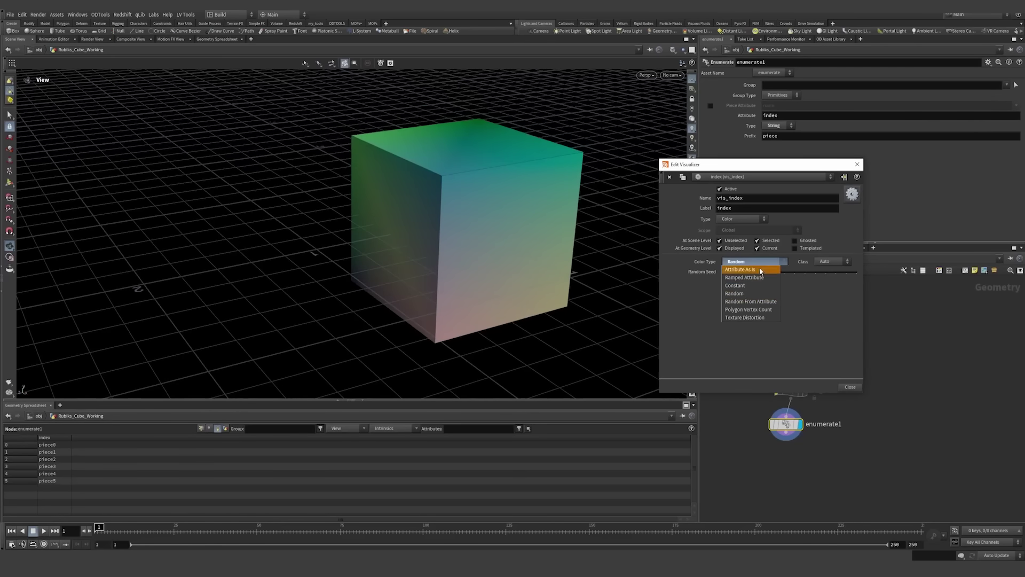
pyautogui.click(757, 301)
pyautogui.moveTo(501, 247); pyautogui.dragTo(555, 206)
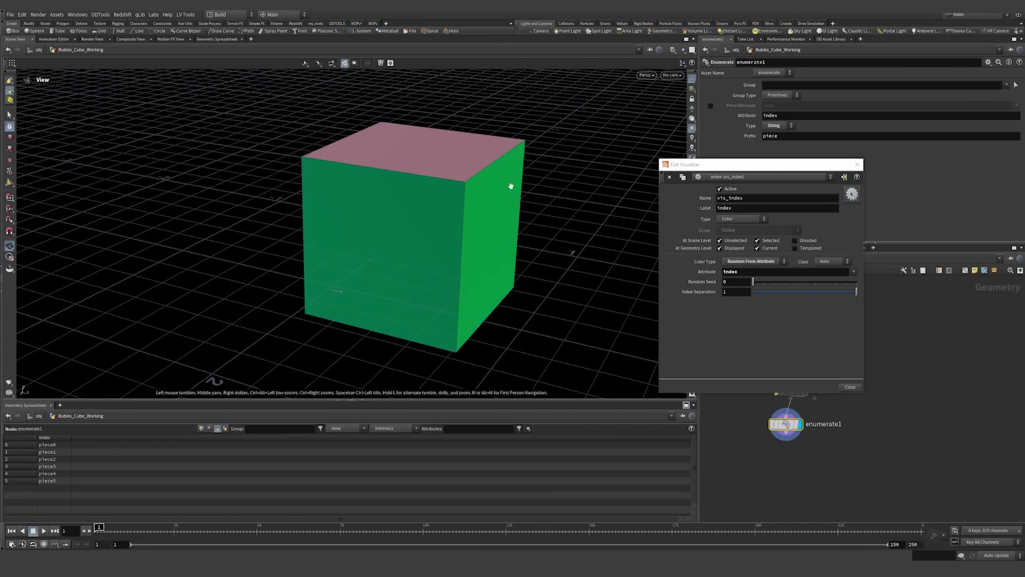
pyautogui.click(857, 164)
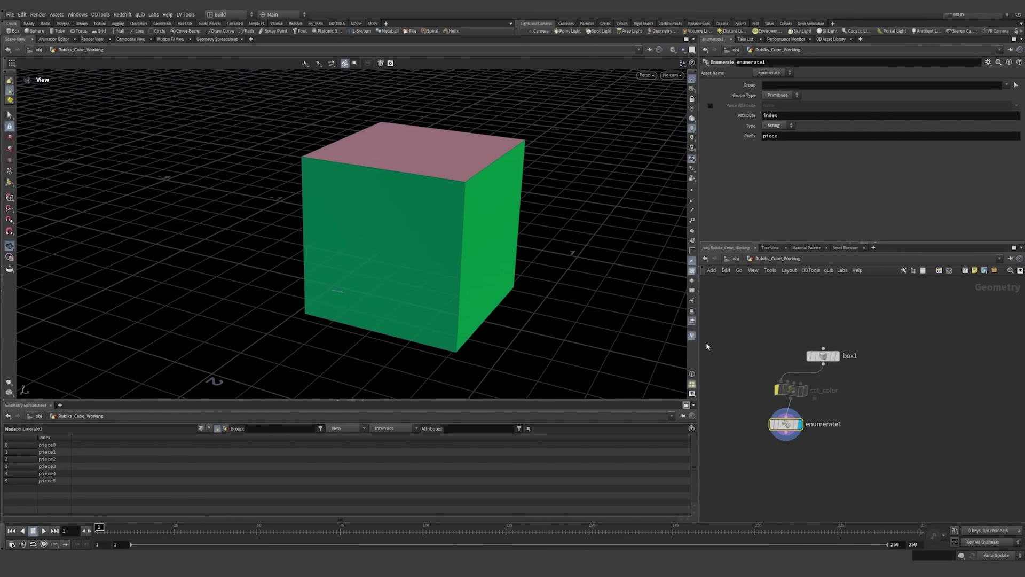
# - Turn off the index visualizer and re-enable the bypassed set_color node
pyautogui.click(692, 336)
pyautogui.click(732, 320)
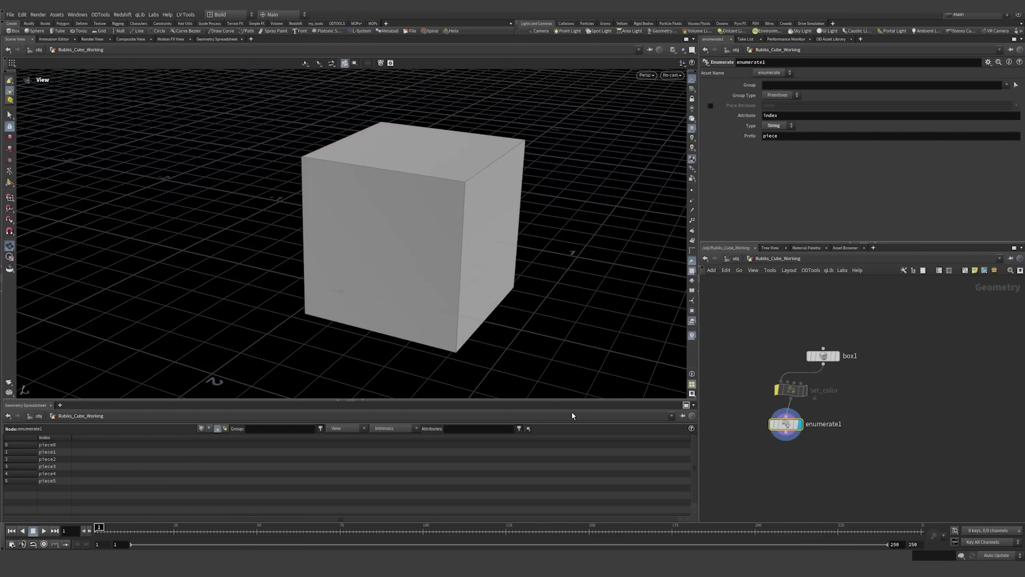
pyautogui.click(777, 389)
# - Add a Material node after enumerate1, display it and list the available piece groups for its Group parameter
pyautogui.moveTo(784, 428)
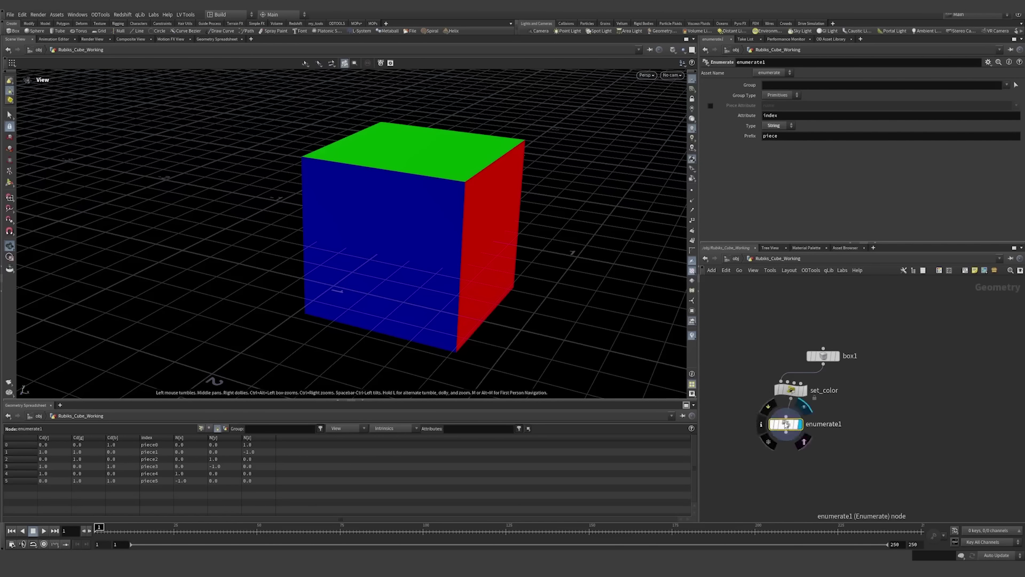
pyautogui.press('Tab')
pyautogui.write('mat')
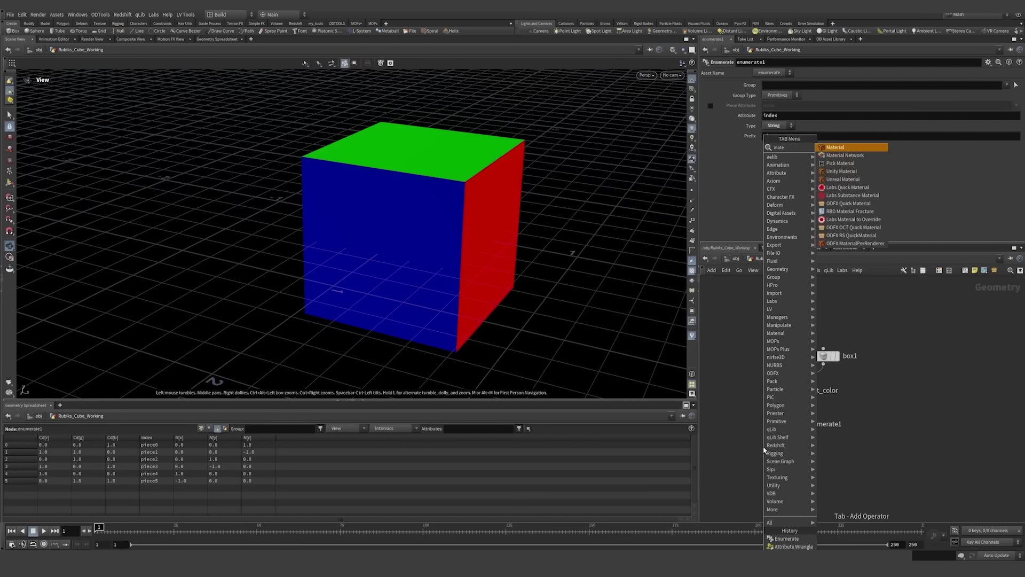
pyautogui.press('Return')
pyautogui.press('r')
pyautogui.click(1001, 134)
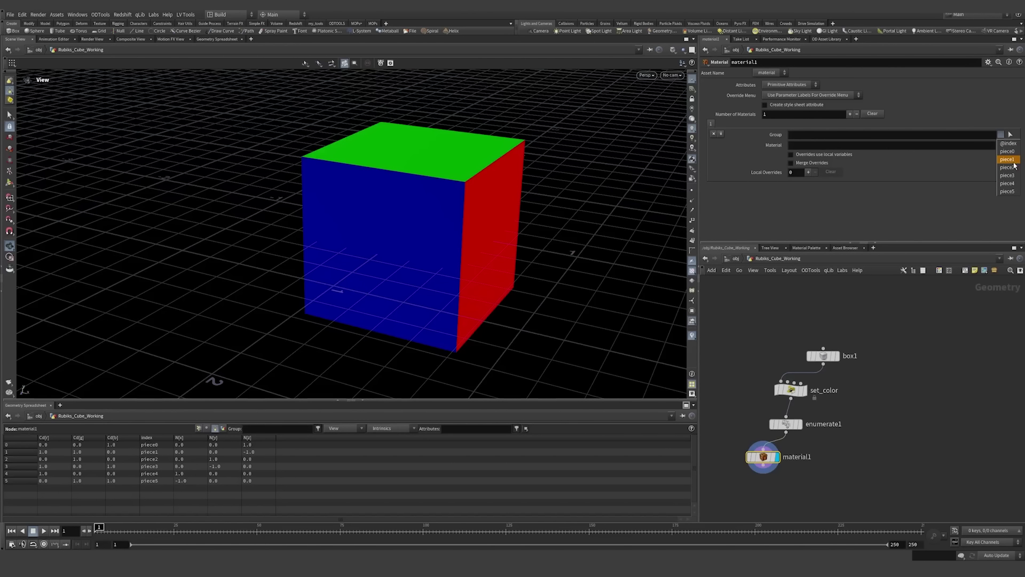
# - Add a second Box node beside the existing chain and rename it Rubiks
pyautogui.click(791, 390)
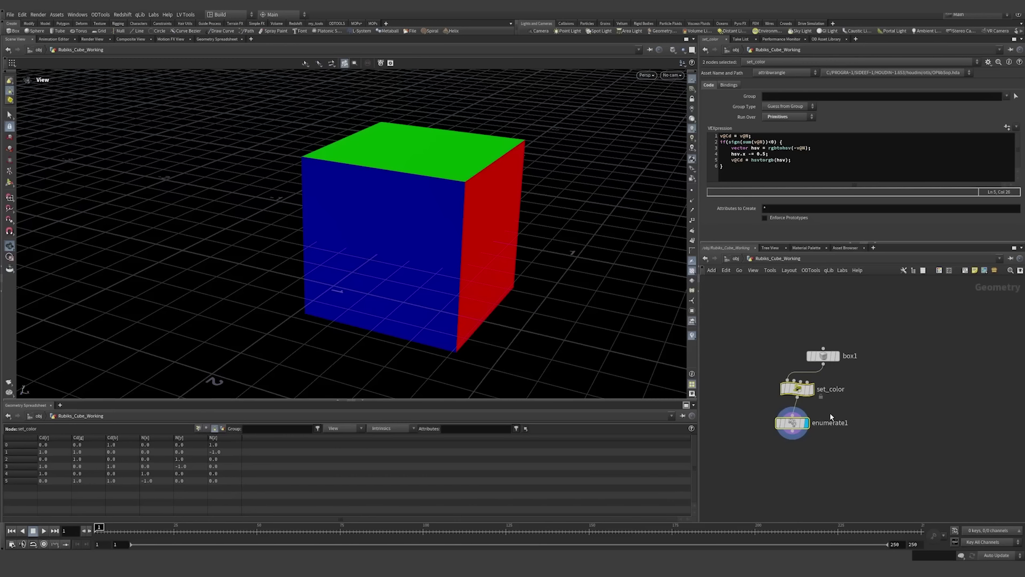
pyautogui.click(830, 414)
pyautogui.scroll(-1, 830, 414)
pyautogui.moveTo(867, 409); pyautogui.dragTo(820, 396, button='middle')
pyautogui.moveTo(517, 247); pyautogui.dragTo(509, 217)
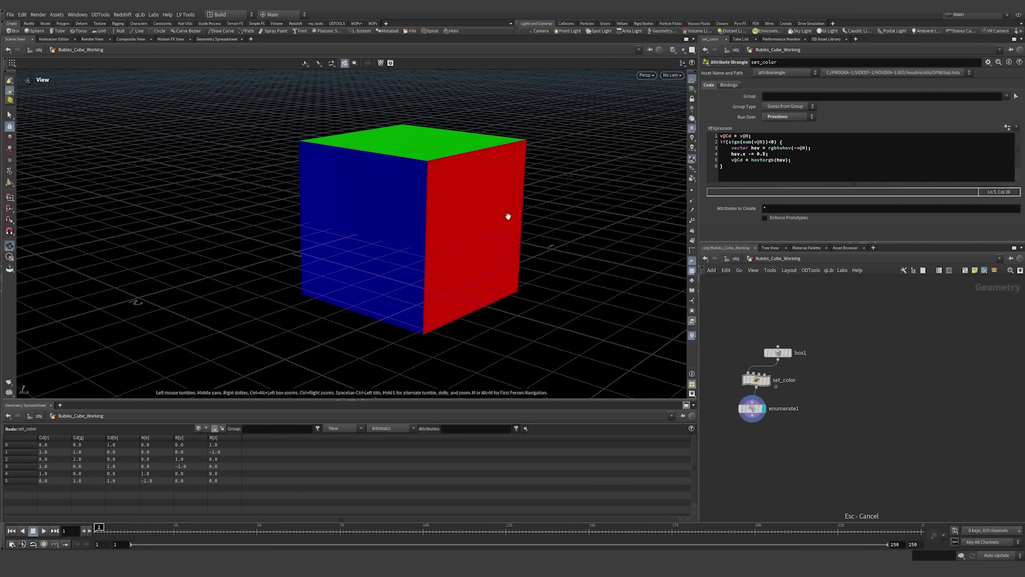
pyautogui.press('Tab')
pyautogui.write('box')
pyautogui.press('Return')
pyautogui.click(868, 405)
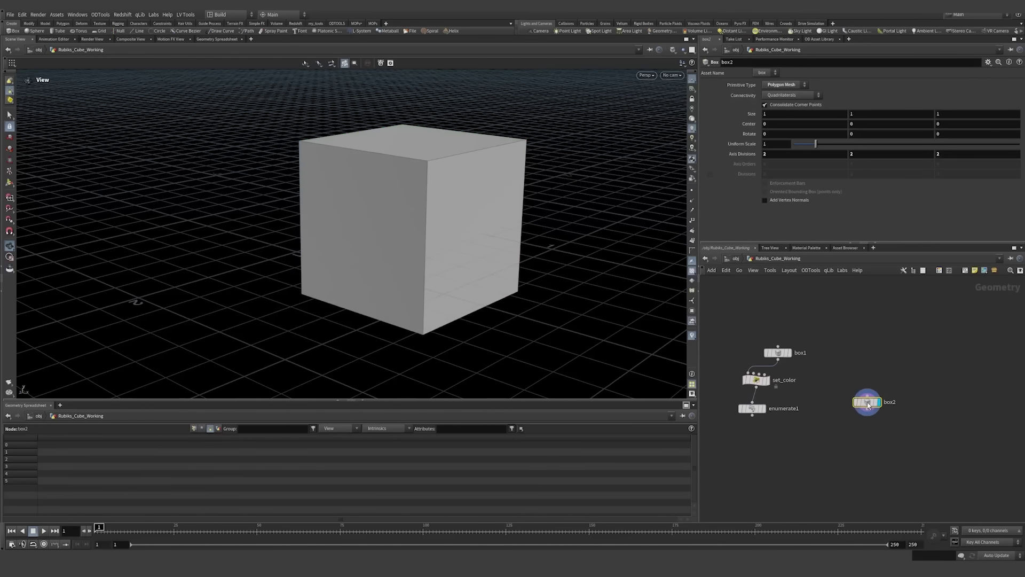
pyautogui.press('F2')
pyautogui.write('Rubiks')
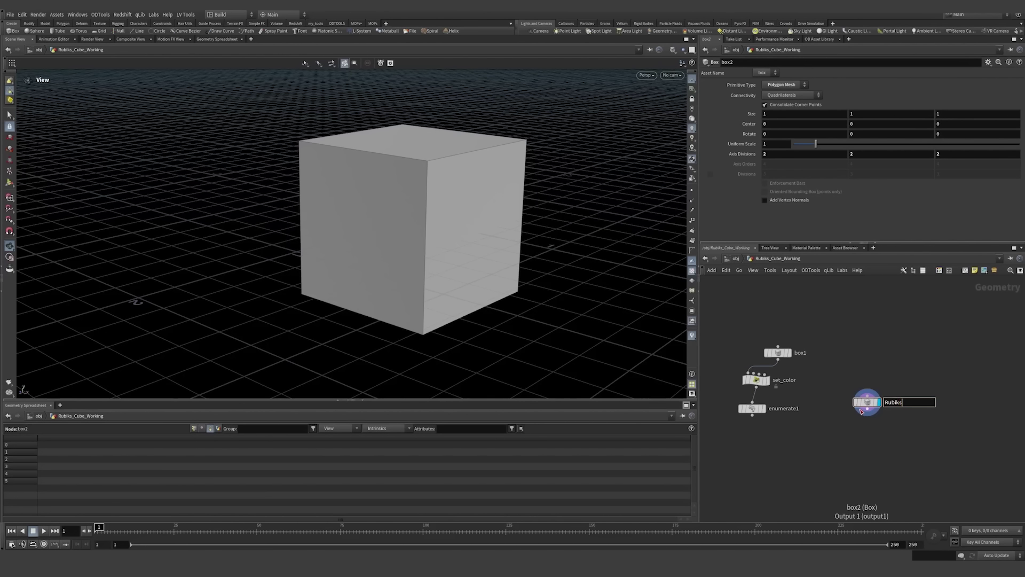
pyautogui.press('Return')
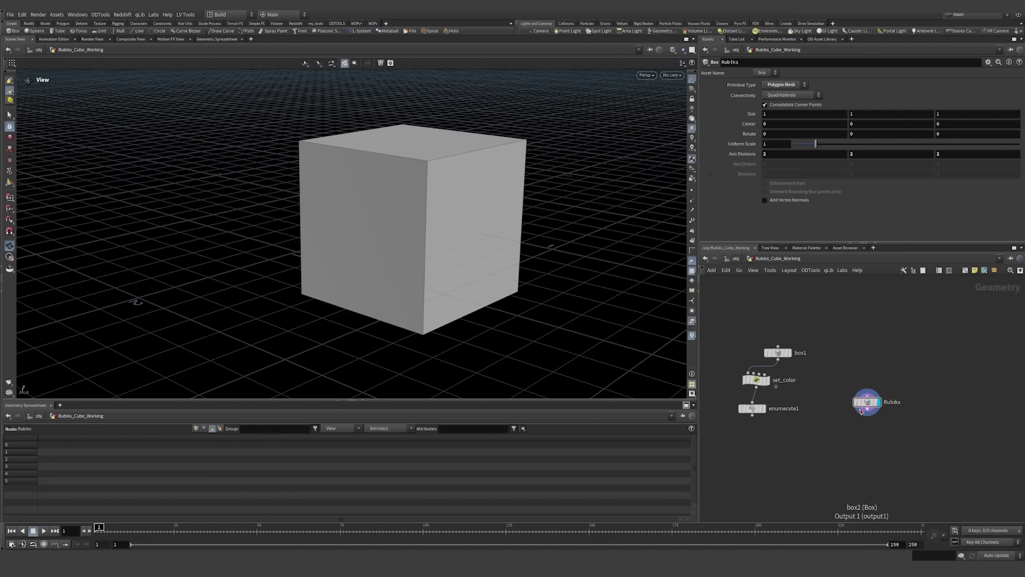
# - Set the Rubiks box's primitive type to Points and hide the viewport's reference grid
pyautogui.click(785, 85)
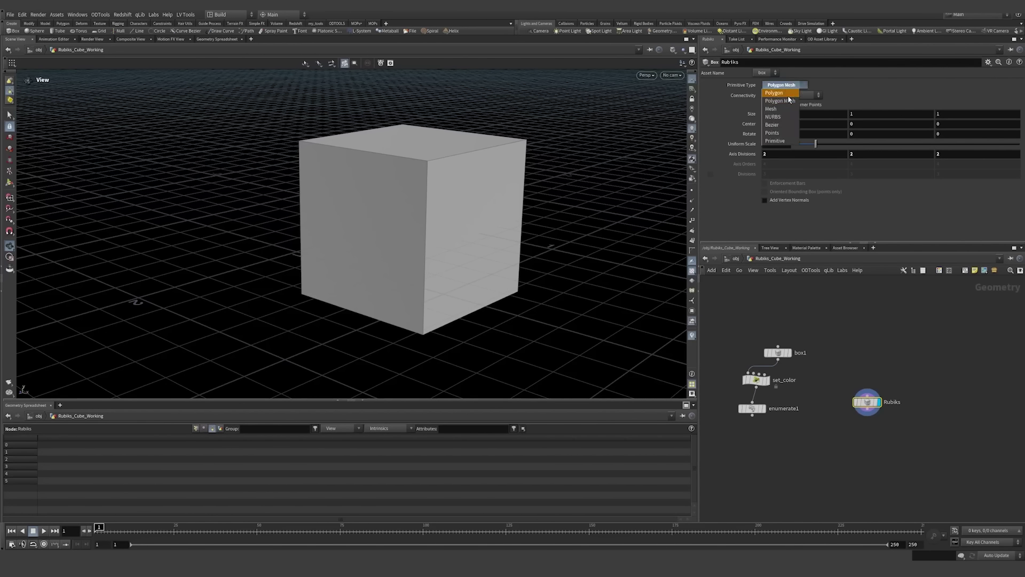
pyautogui.click(776, 131)
pyautogui.moveTo(447, 208); pyautogui.dragTo(616, 122)
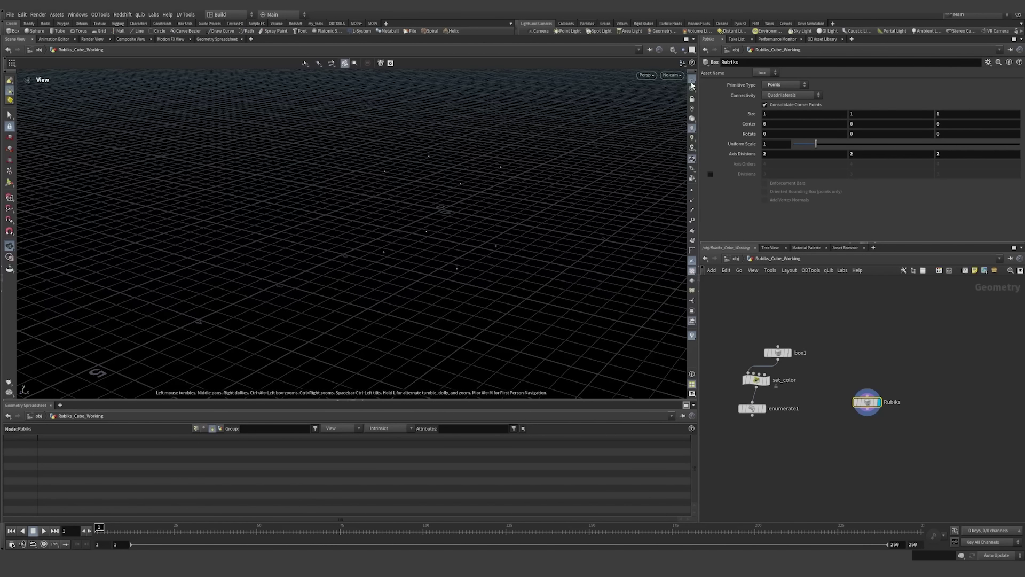
pyautogui.click(692, 81)
pyautogui.moveTo(453, 213); pyautogui.dragTo(500, 171)
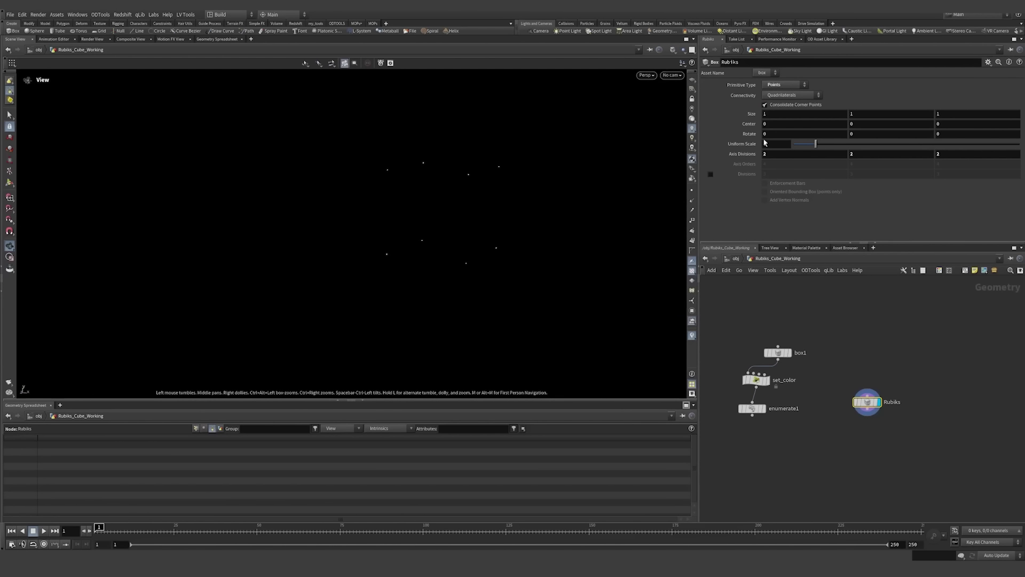
# - Set the Rubiks box's axis divisions to 3, 3 and 3
pyautogui.moveTo(767, 154); pyautogui.dragTo(747, 158)
pyautogui.write('3')
pyautogui.press('Tab')
pyautogui.write('3')
pyautogui.press('Tab')
pyautogui.write('3')
pyautogui.press('Return')
pyautogui.moveTo(449, 207); pyautogui.dragTo(406, 251)
pyautogui.moveTo(464, 260); pyautogui.dragTo(481, 251)
# - Add an Attribute Wrangle after Rubiks containing p@orient = {0,0,0,1}; as its VEX expression
pyautogui.press('Tab')
pyautogui.write('attw')
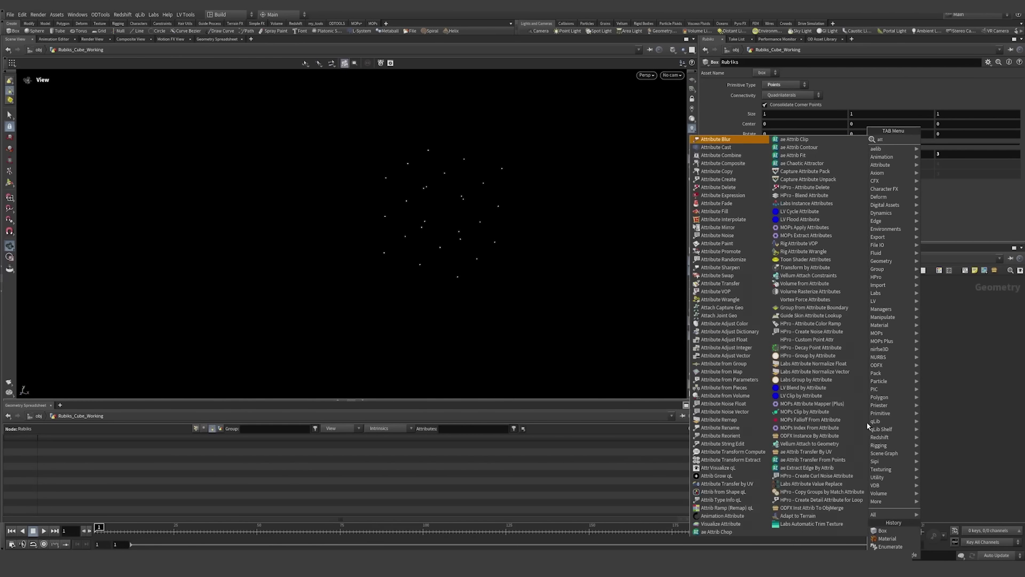
pyautogui.press('Return')
pyautogui.click(867, 426)
pyautogui.click(817, 165)
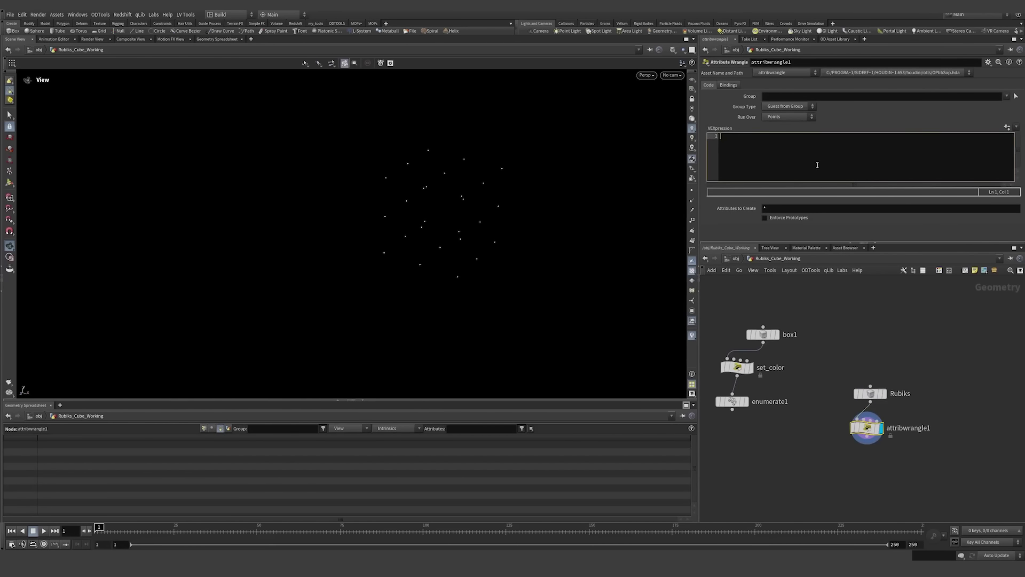
pyautogui.write('p@orient = {0,0,0,1')
pyautogui.write('};')
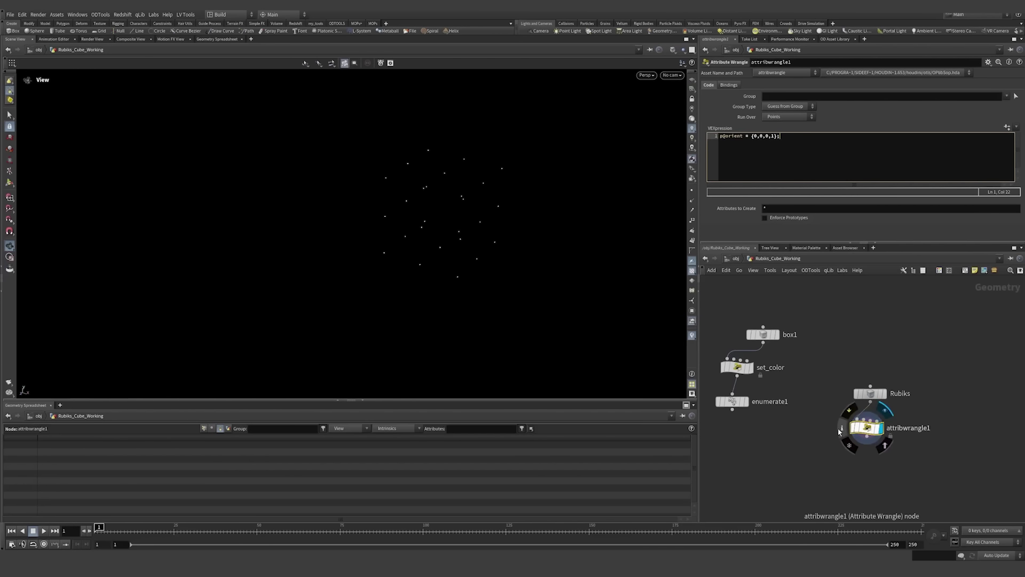
# - Rename the attribute wrangle after Rubiks to set_orient
pyautogui.click(848, 433)
pyautogui.moveTo(684, 390); pyautogui.dragTo(683, 388)
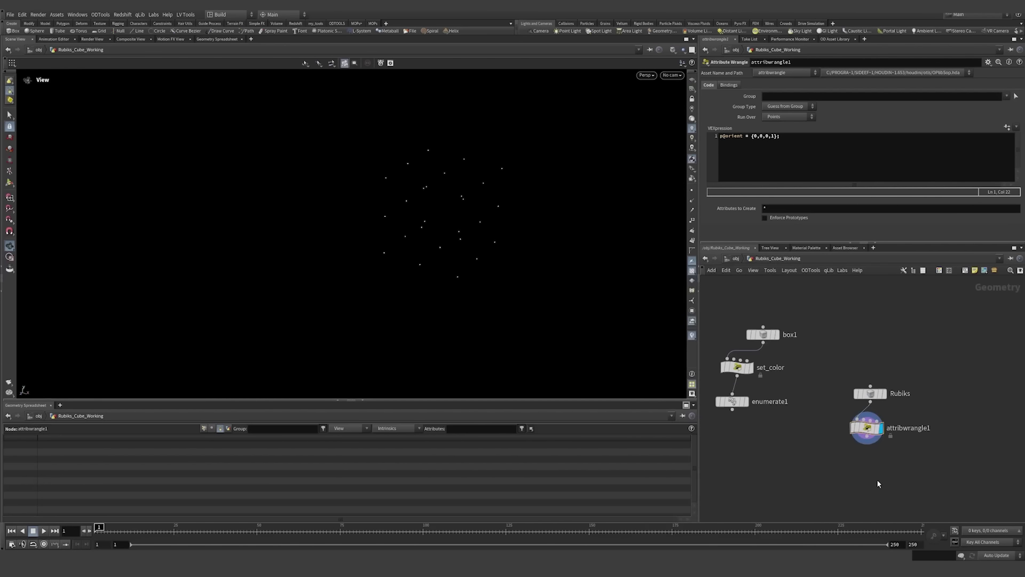
pyautogui.doubleClick(908, 427)
pyautogui.write('set_orient')
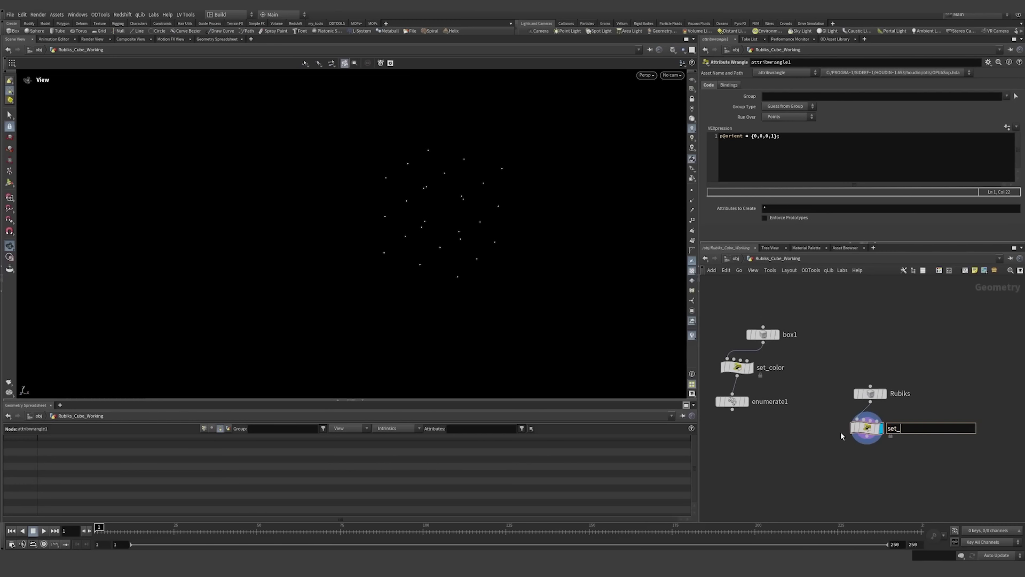
pyautogui.press('Return')
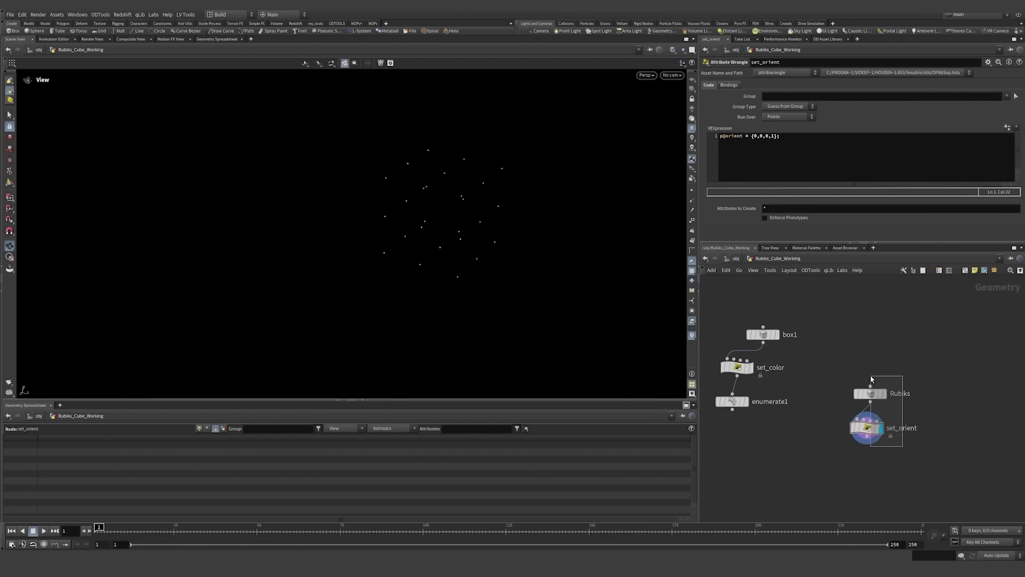
# - Add a Solver node after set_orient, display it and enter its network
pyautogui.click(871, 393)
pyautogui.press('Tab')
pyautogui.write('so')
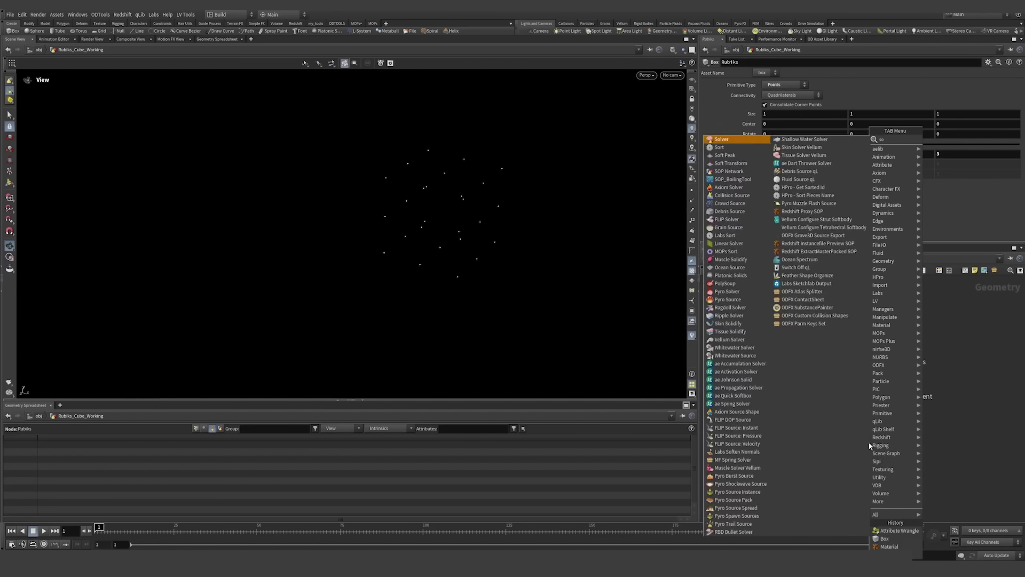
pyautogui.press('Return')
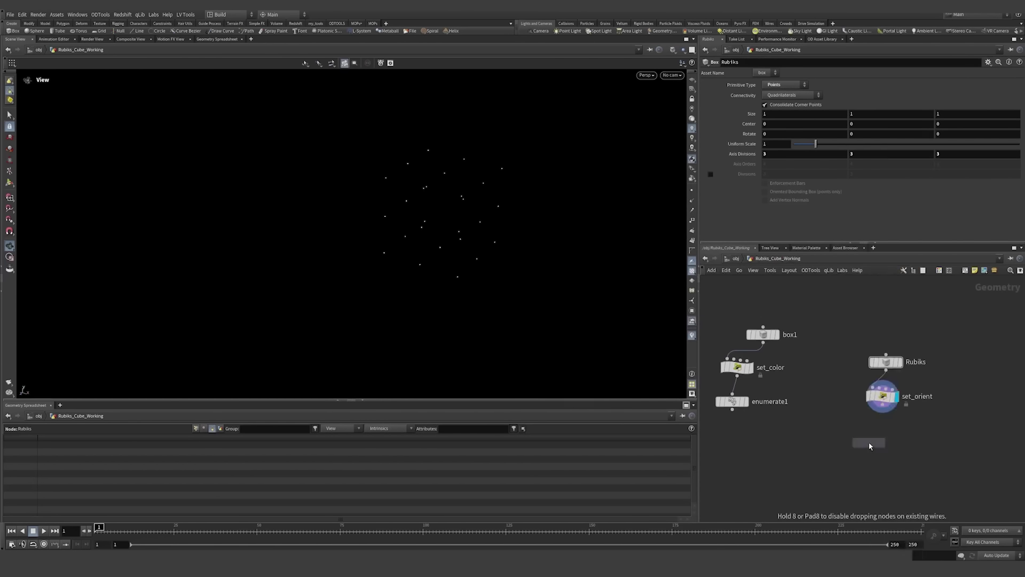
pyautogui.click(884, 438)
pyautogui.doubleClick(883, 437)
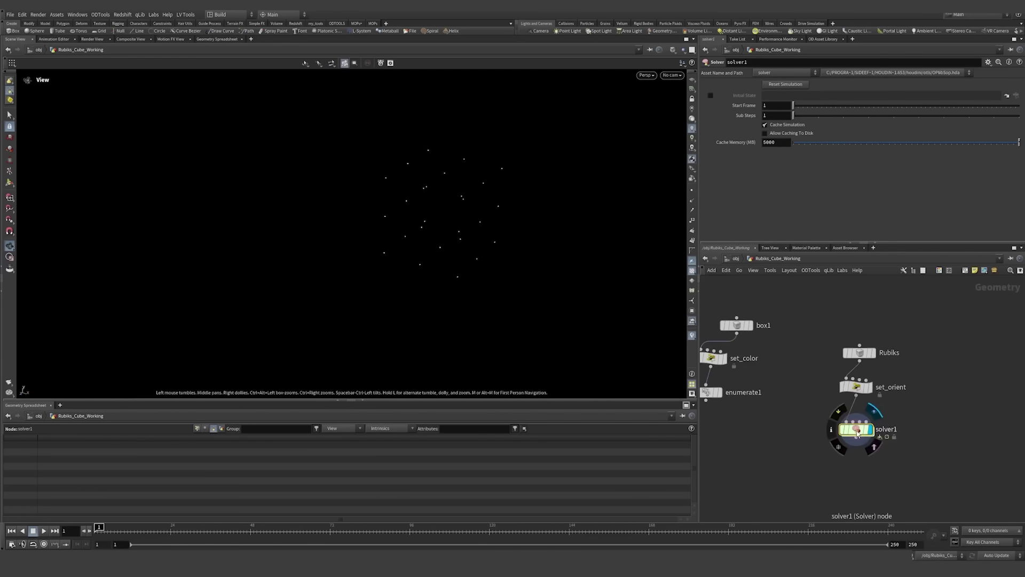
# - Insert an Attribute Wrangle between Prev_Frame and OUT inside the solver
pyautogui.press('Tab')
pyautogui.write('aw')
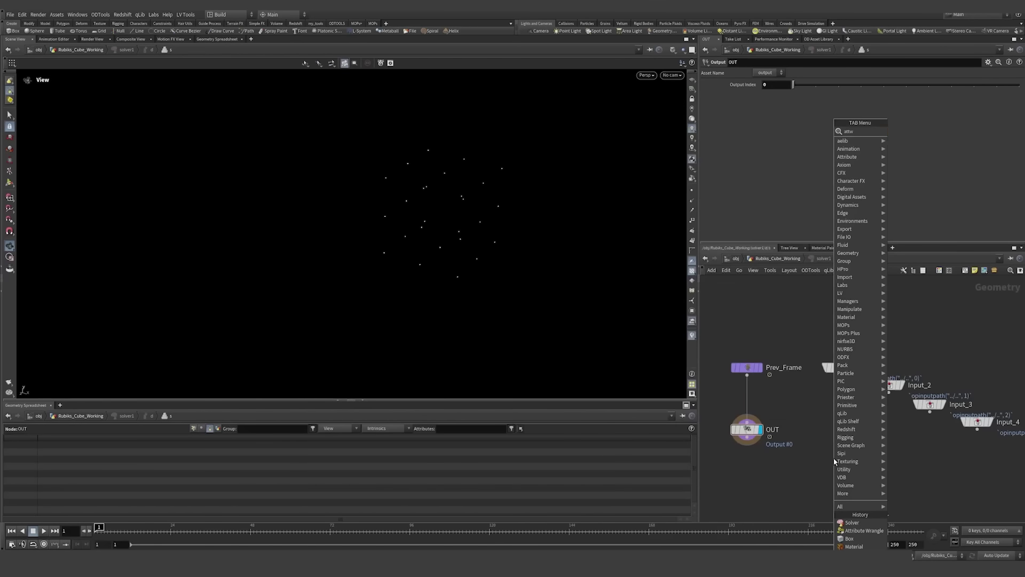
pyautogui.press('Return')
pyautogui.click(750, 404)
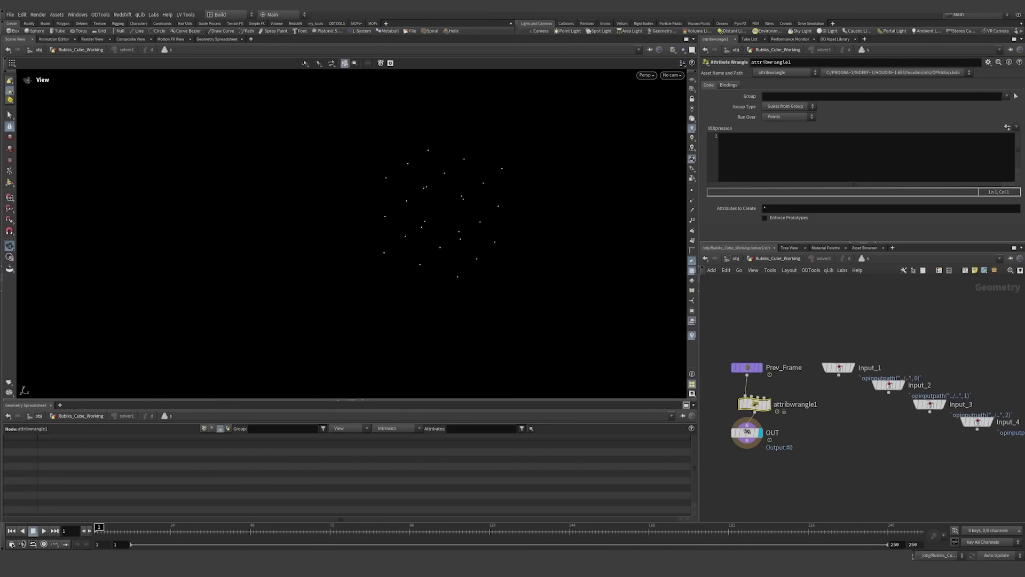
# - Paste the prepared random slice rotation VEX code into the solver's wrangle and create its Speed parameter
pyautogui.click(798, 158)
pyautogui.hotkey('ctrl', 'v')
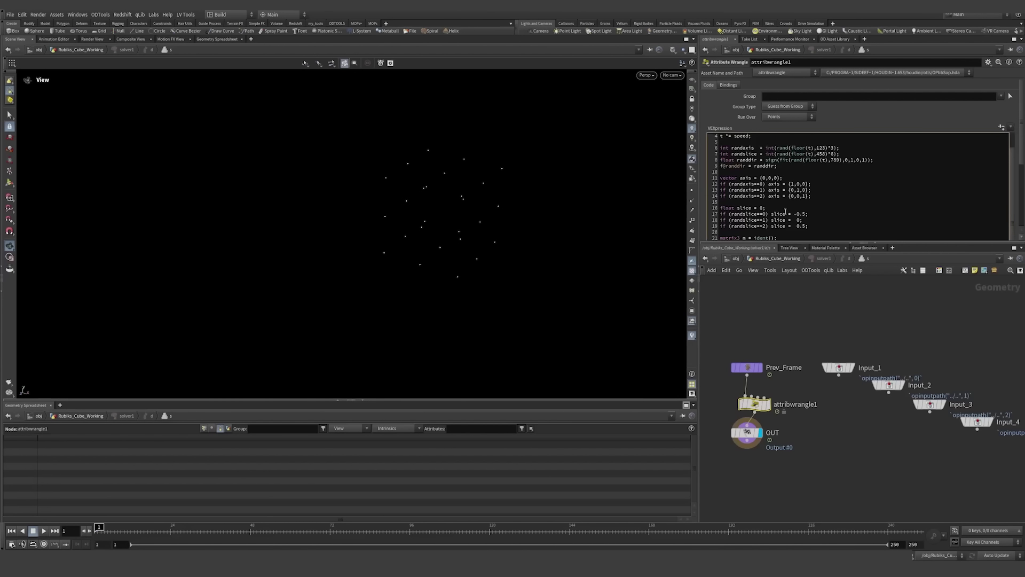
pyautogui.moveTo(781, 243); pyautogui.dragTo(784, 376)
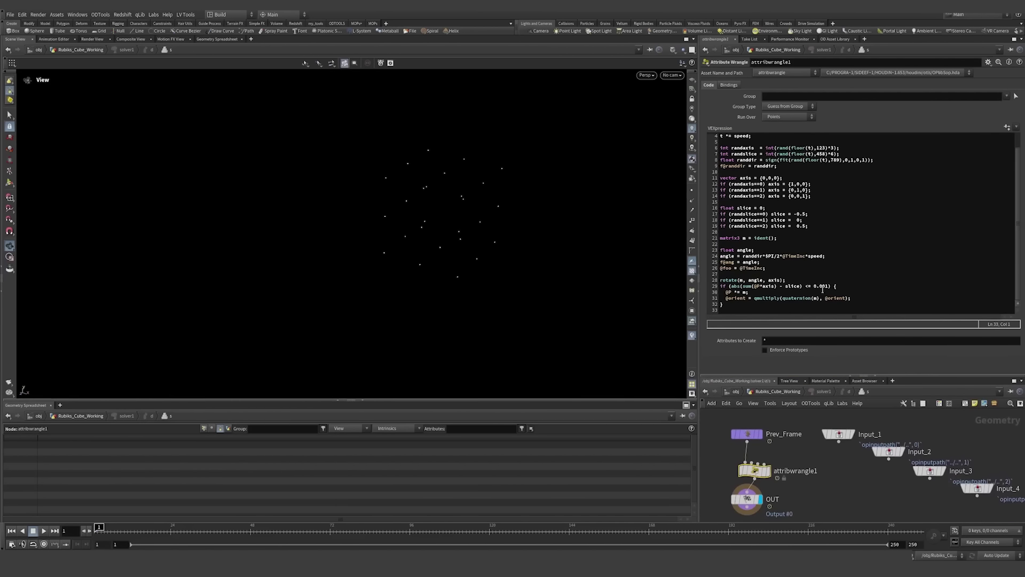
pyautogui.scroll(1, 817, 195)
pyautogui.click(1008, 127)
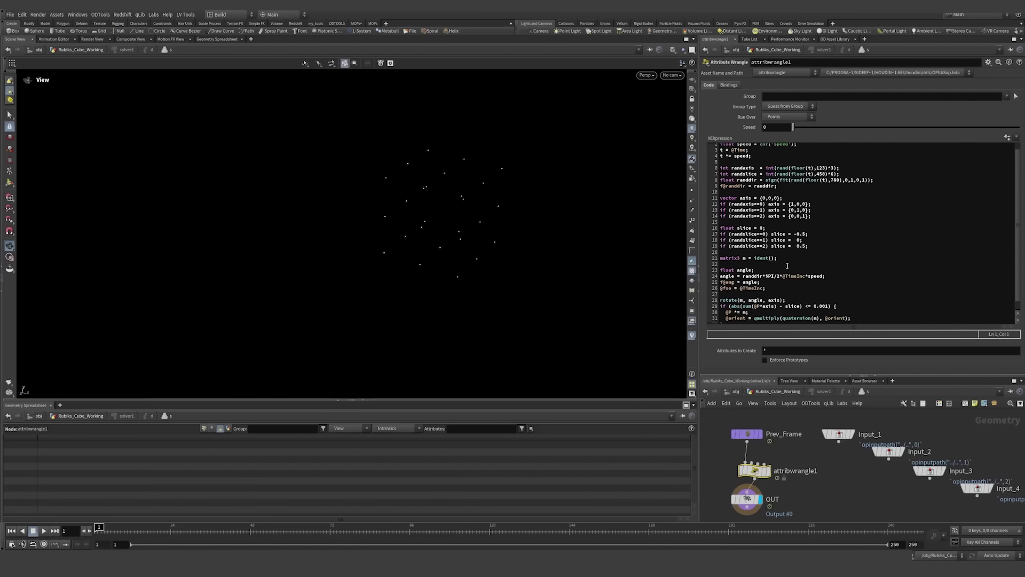
# - Return to the Rubiks_Cube_Working network and visualize solver1's orient attribute from its node info
pyautogui.click(777, 391)
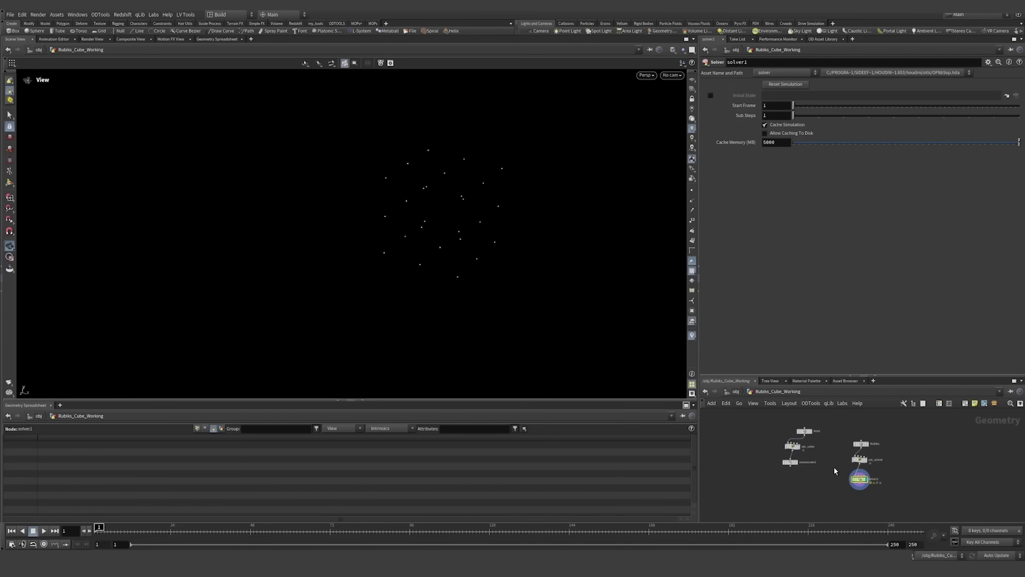
pyautogui.middleClick(849, 449)
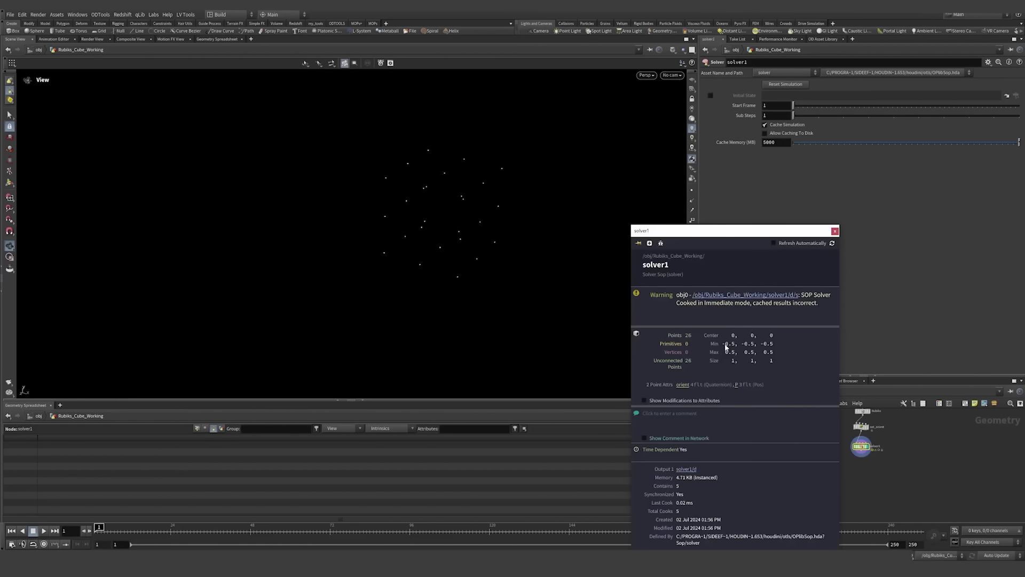
pyautogui.click(688, 385)
# - Scrub the timeline forward and back to frame 1 to check the orient axes produced by solver1
pyautogui.moveTo(118, 534)
pyautogui.mouseDown()
pyautogui.moveTo(137, 531)
pyautogui.moveTo(99, 532)
pyautogui.moveTo(131, 531)
pyautogui.mouseUp()
pyautogui.doubleClick(868, 450)
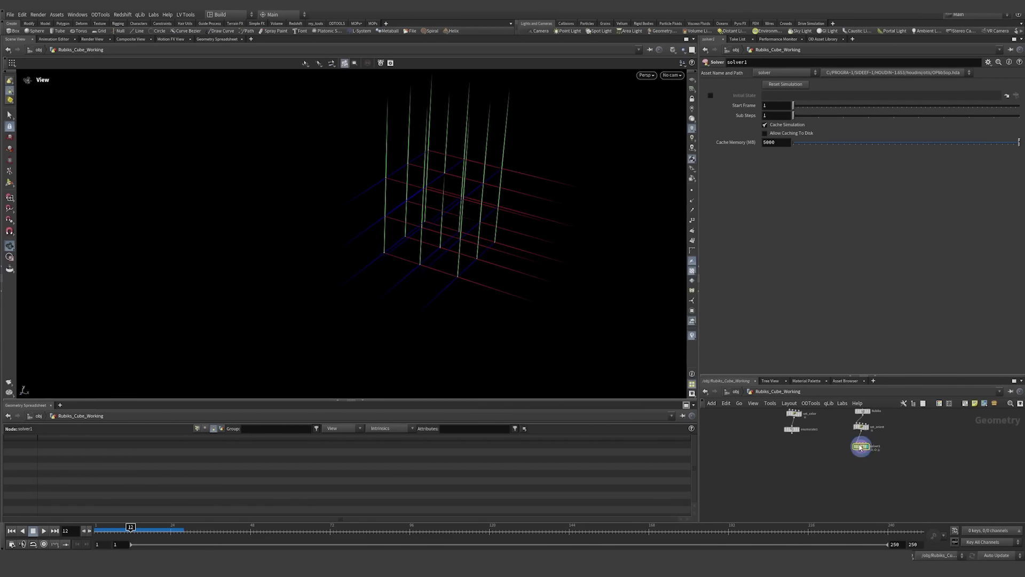
pyautogui.press('u')
pyautogui.moveTo(131, 528); pyautogui.dragTo(98, 517)
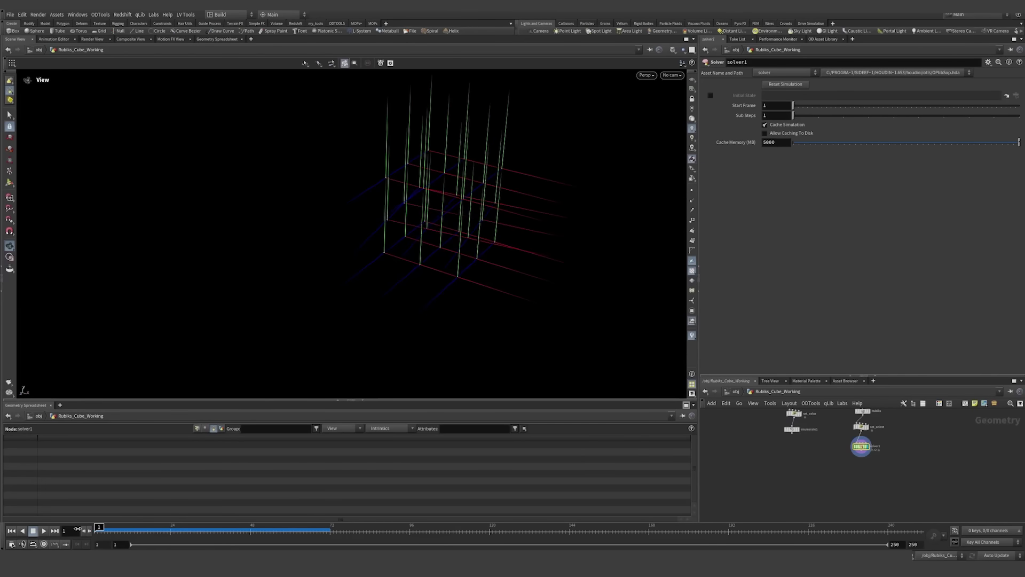
# - Set the timeline's global and playback start frames to 0 and move to frame 0
pyautogui.doubleClick(861, 446)
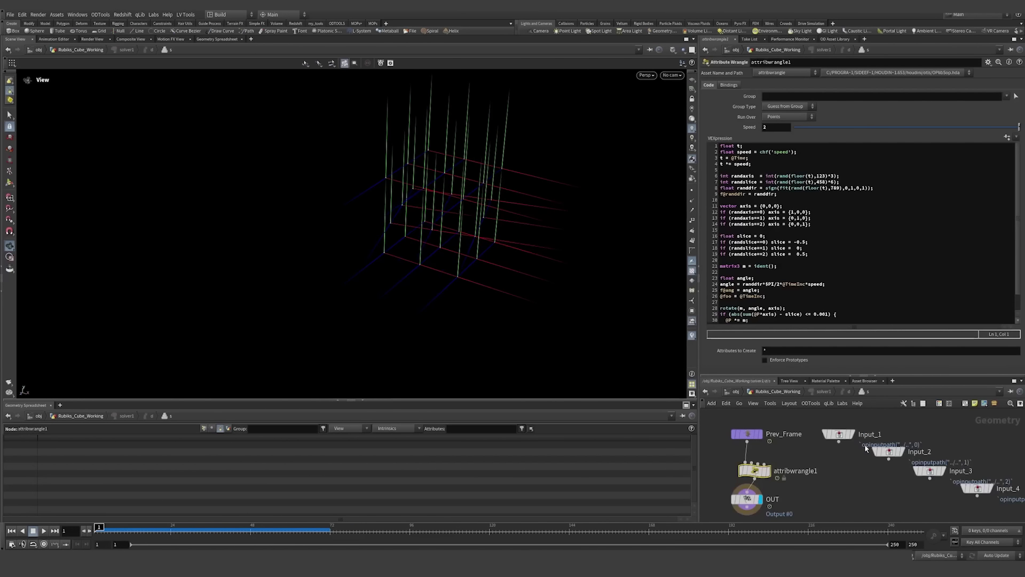
pyautogui.moveTo(416, 231); pyautogui.dragTo(380, 263)
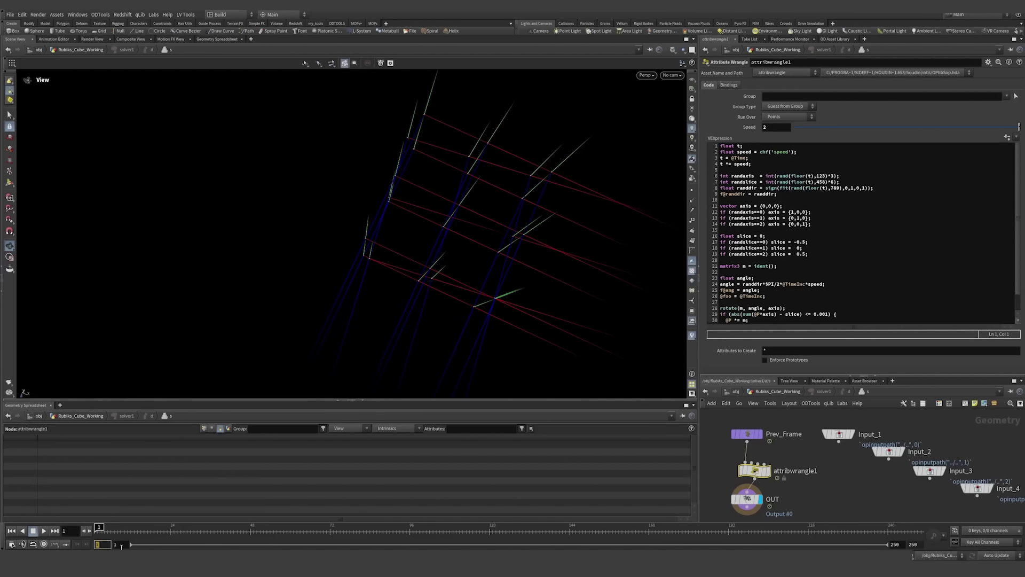
pyautogui.moveTo(116, 544); pyautogui.dragTo(93, 548)
pyautogui.click(98, 529)
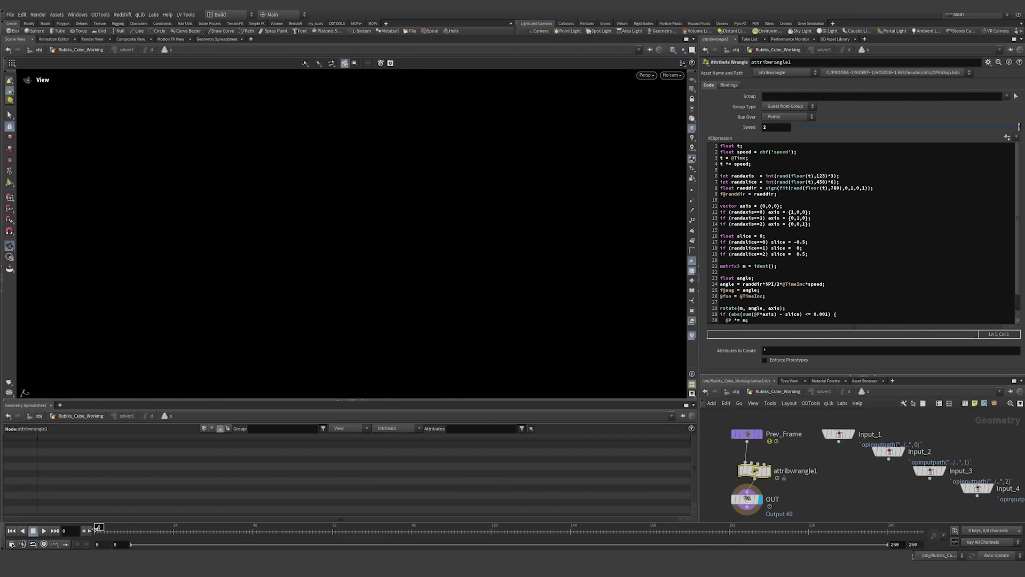
# - Return to the Rubiks_Cube_Working network and set solver1's Start Frame to 0
pyautogui.click(779, 392)
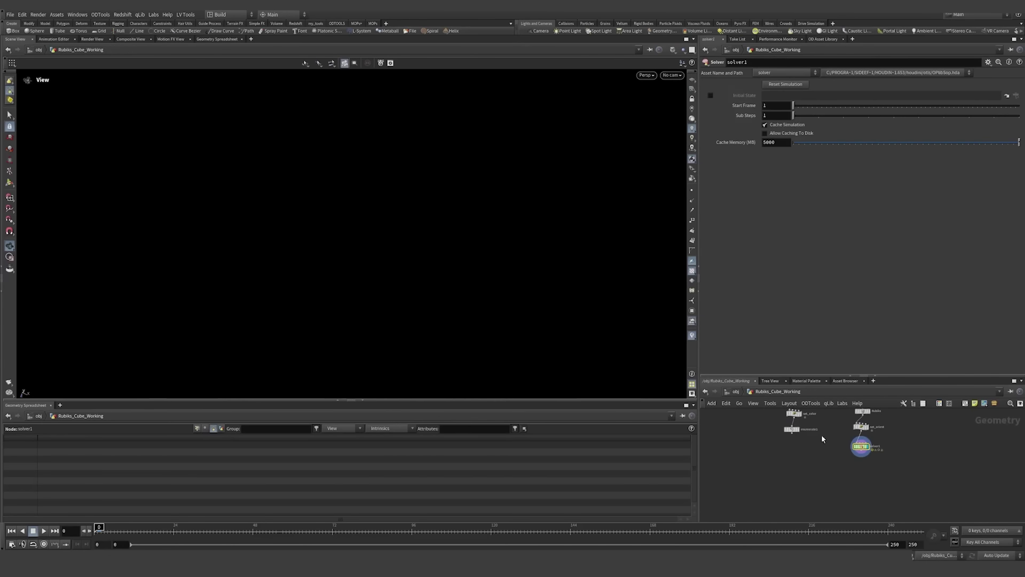
pyautogui.moveTo(883, 439); pyautogui.dragTo(883, 439)
pyautogui.moveTo(773, 106); pyautogui.dragTo(722, 119)
pyautogui.write('0')
pyautogui.press('Return')
# - Inside solver1, set attribwrangle1's Speed to 0 and keyframe it on frame 0
pyautogui.doubleClick(863, 447)
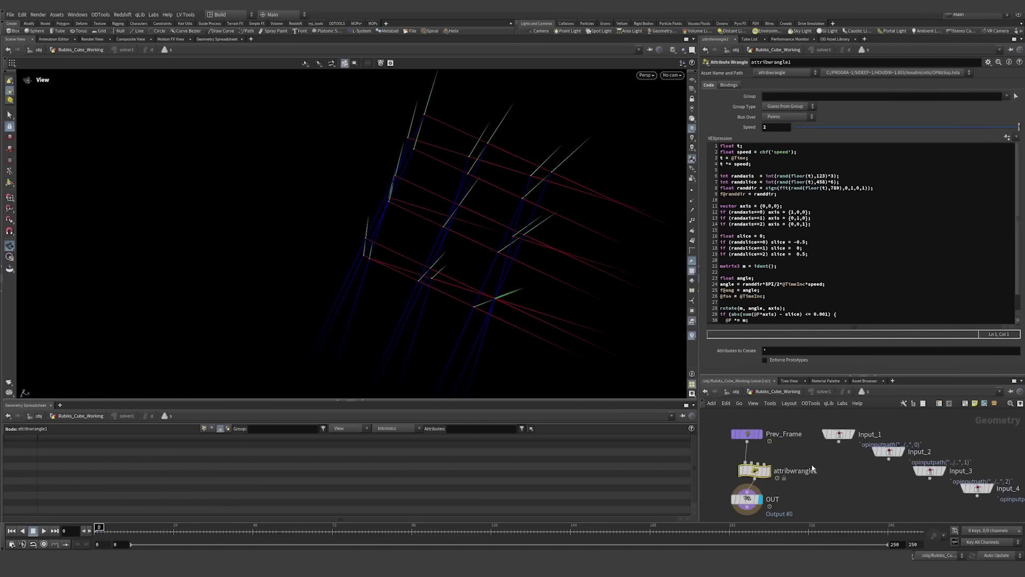
pyautogui.moveTo(817, 128); pyautogui.dragTo(792, 127)
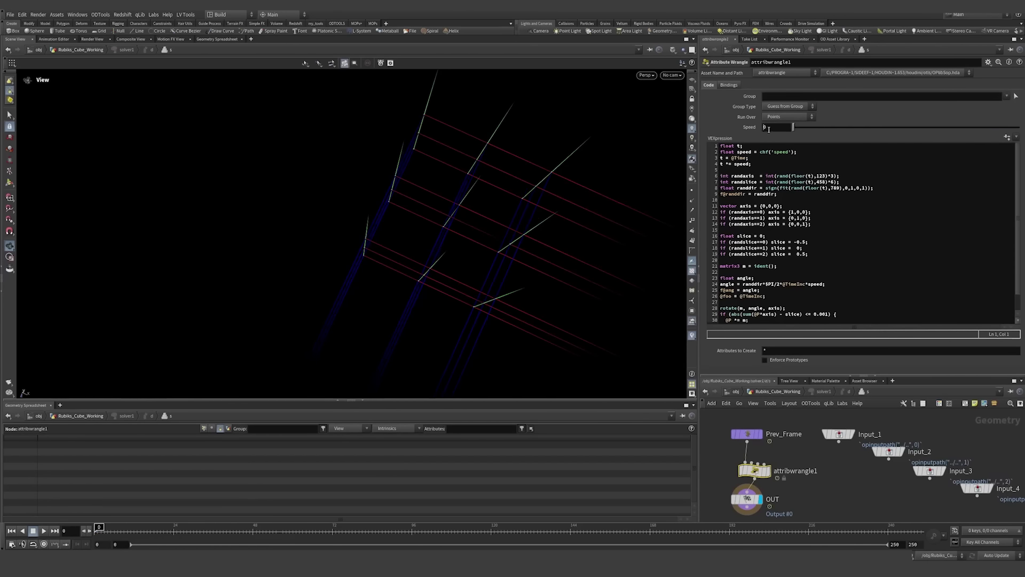
pyautogui.keyDown('alt'); pyautogui.click(782, 128); pyautogui.keyUp('alt')
pyautogui.moveTo(456, 277)
pyautogui.mouseDown()
pyautogui.moveTo(477, 248)
pyautogui.moveTo(472, 270)
pyautogui.mouseUp()
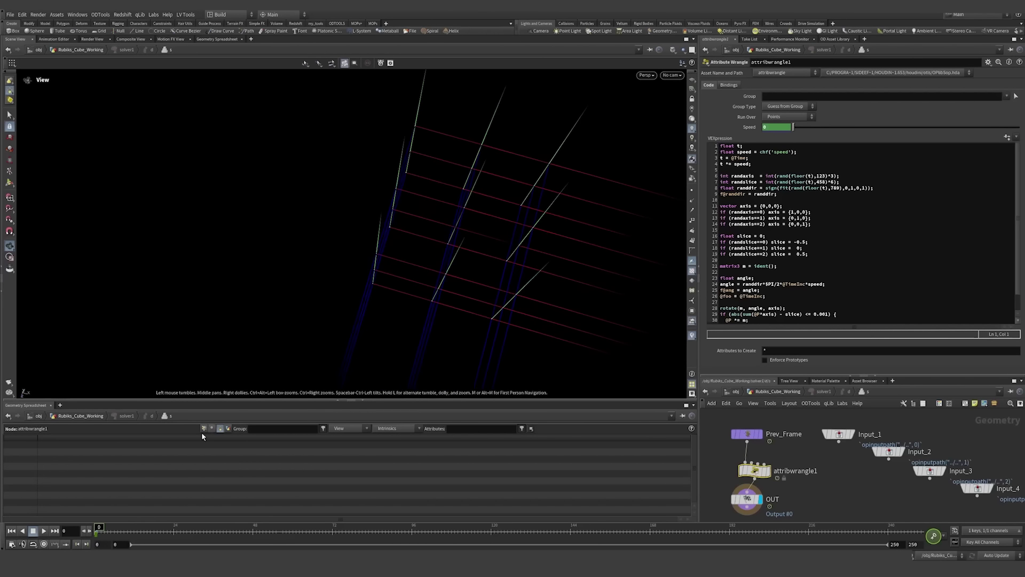
# - Raise the wrangle's Speed on the following frame, keyframe it there and return to frame 0
pyautogui.press('Right')
pyautogui.moveTo(793, 130); pyautogui.dragTo(834, 133)
pyautogui.keyDown('alt'); pyautogui.click(778, 127); pyautogui.keyUp('alt')
pyautogui.moveTo(102, 533); pyautogui.dragTo(64, 535)
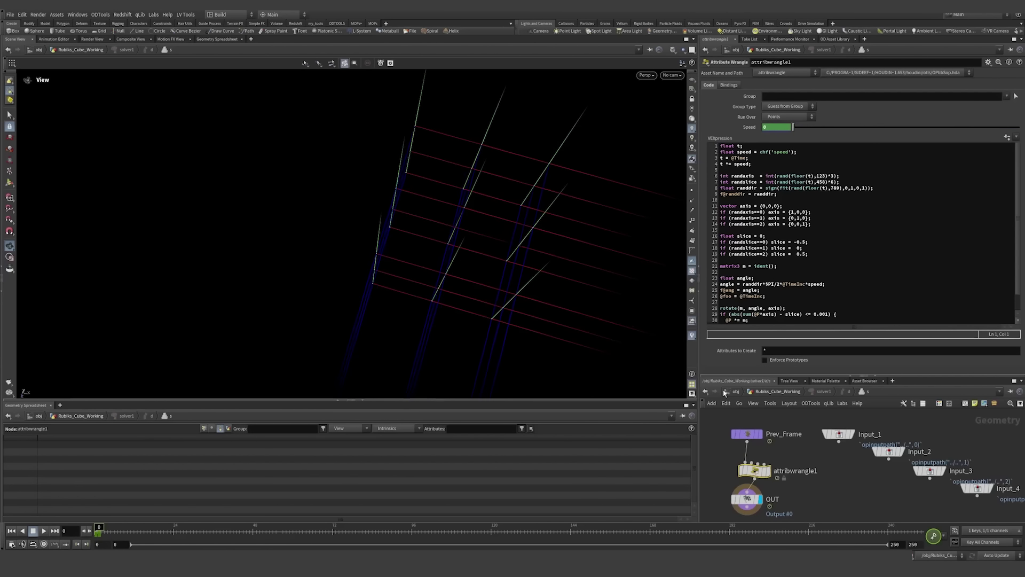
# - Go back up to Rubiks_Cube_Working and play solver1's orient axes animation, then rewind to frame 0
pyautogui.click(779, 394)
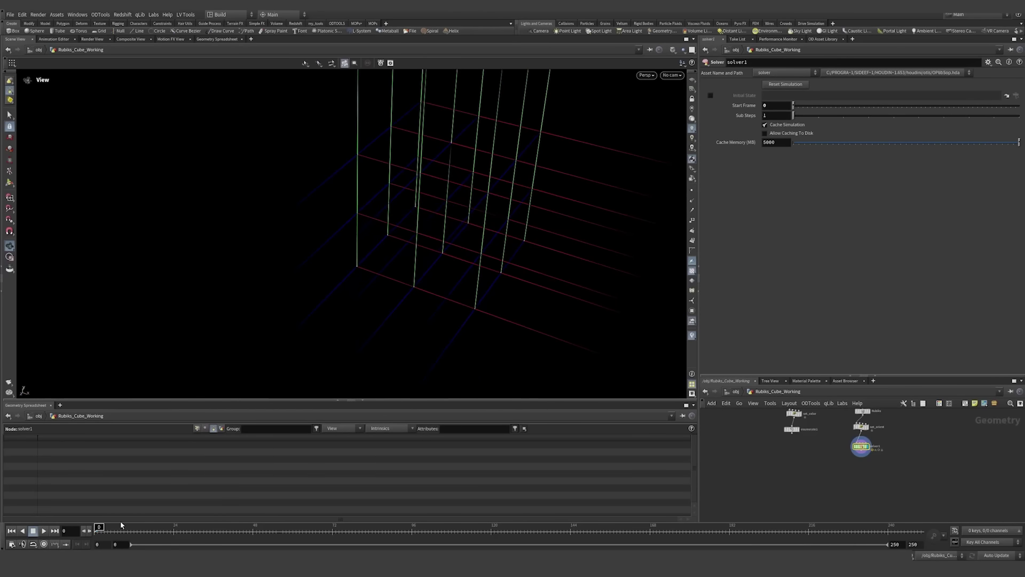
pyautogui.click(45, 530)
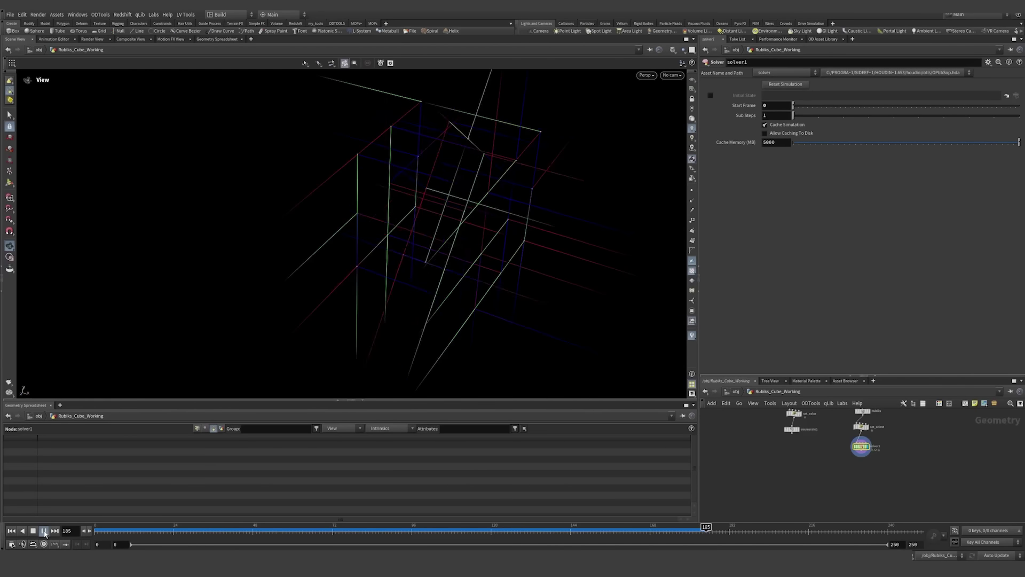
pyautogui.moveTo(100, 532); pyautogui.dragTo(60, 537)
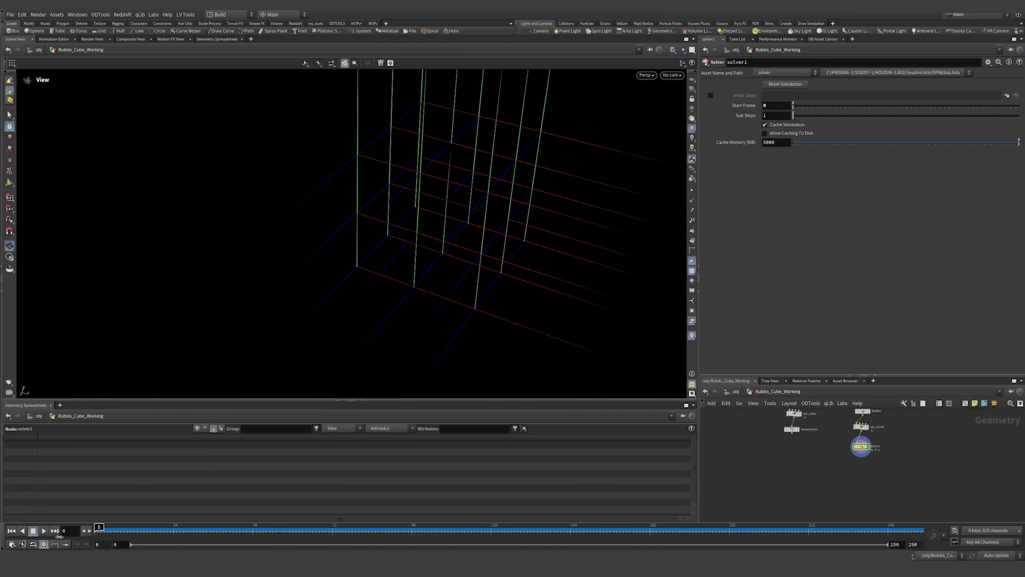
pyautogui.click(45, 531)
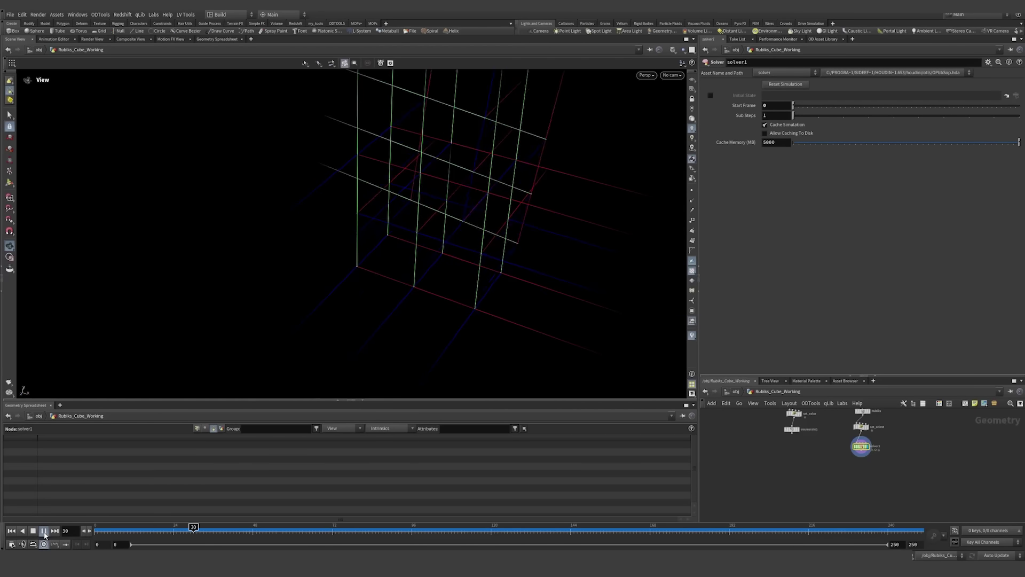
pyautogui.hotkey('ctrl', 'Up')
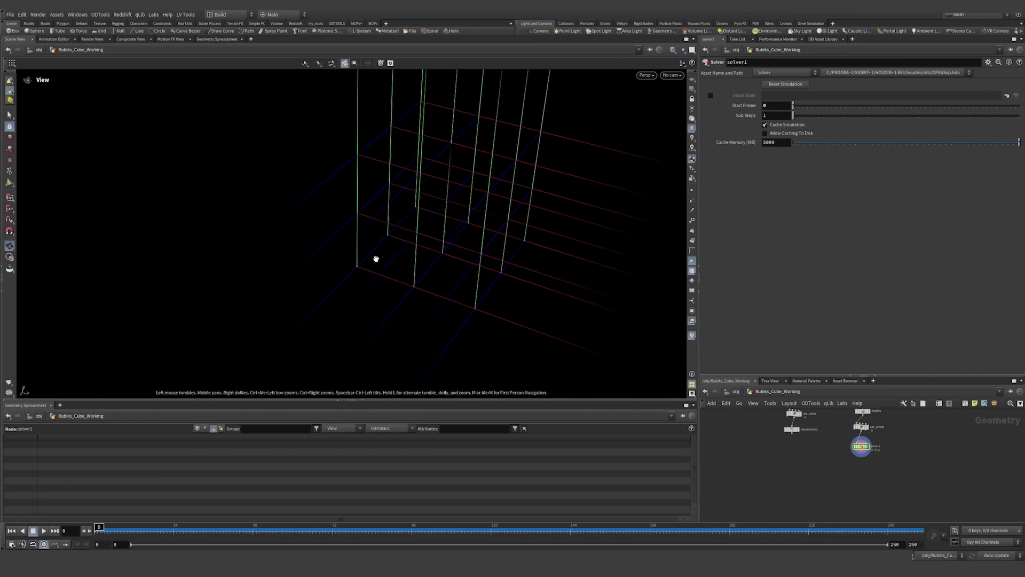
# - Turn off the scene's orient visualizer in the viewport
pyautogui.moveTo(828, 470); pyautogui.dragTo(816, 494, button='middle')
pyautogui.click(692, 335)
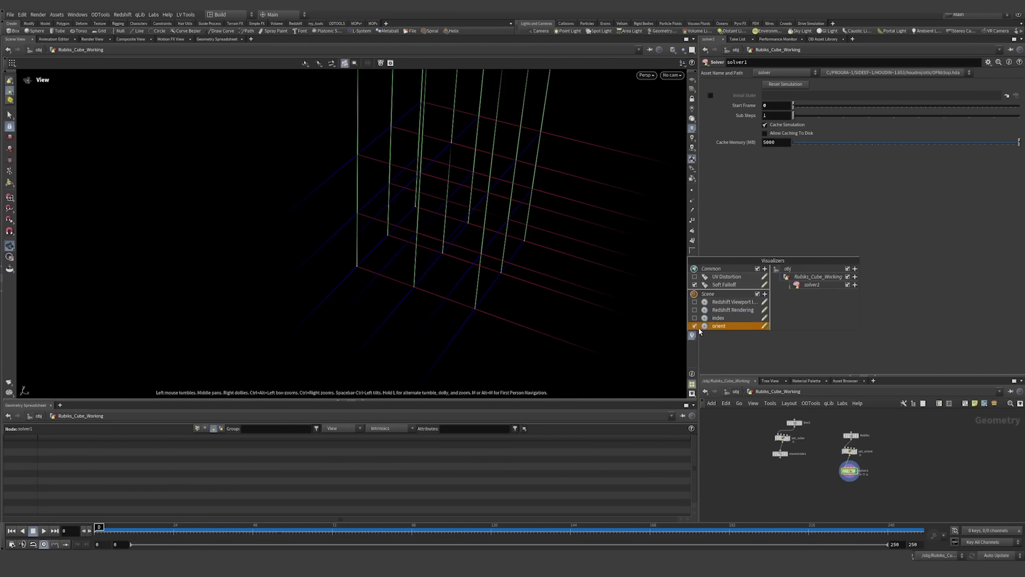
pyautogui.click(694, 326)
# - Add a Copy to Points node, feed it enumerate1 as geometry and solver1 as target points, and display it
pyautogui.moveTo(747, 376); pyautogui.dragTo(748, 321)
pyautogui.scroll(3, 828, 470)
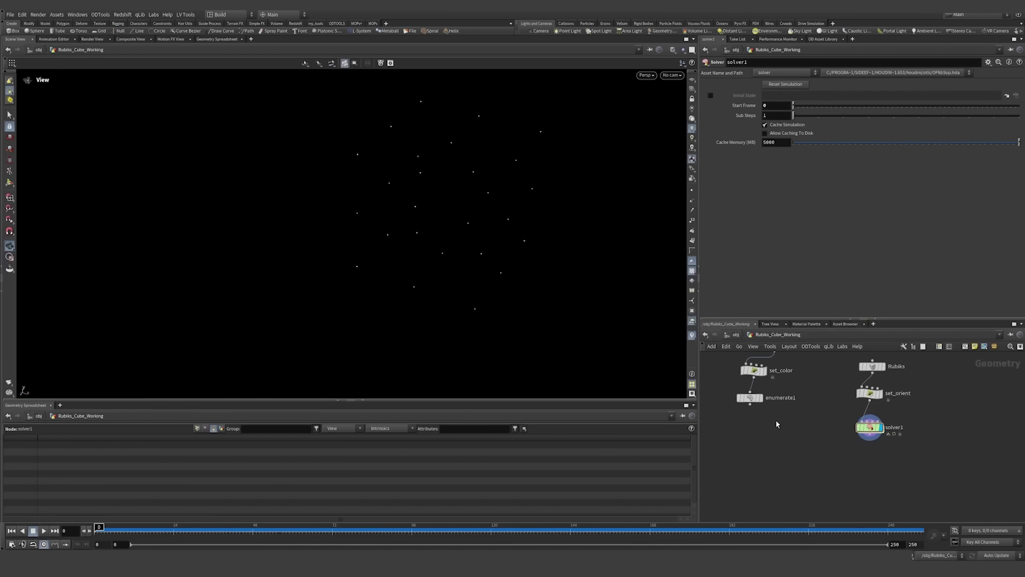
pyautogui.press('Tab')
pyautogui.write('copyt')
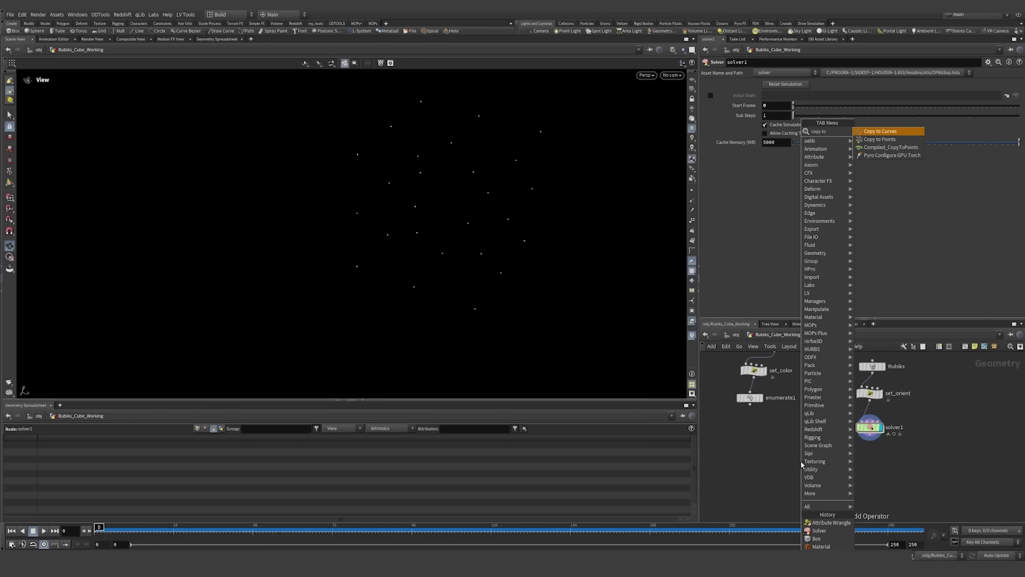
pyautogui.press('Down')
pyautogui.press('Return')
pyautogui.click(800, 460)
pyautogui.moveTo(750, 405); pyautogui.dragTo(896, 436)
pyautogui.click(896, 435)
pyautogui.click(838, 462)
# - Frame the copied cube in the view and scrub to frame 11 to check the slice rotation
pyautogui.scroll(-5, 507, 198)
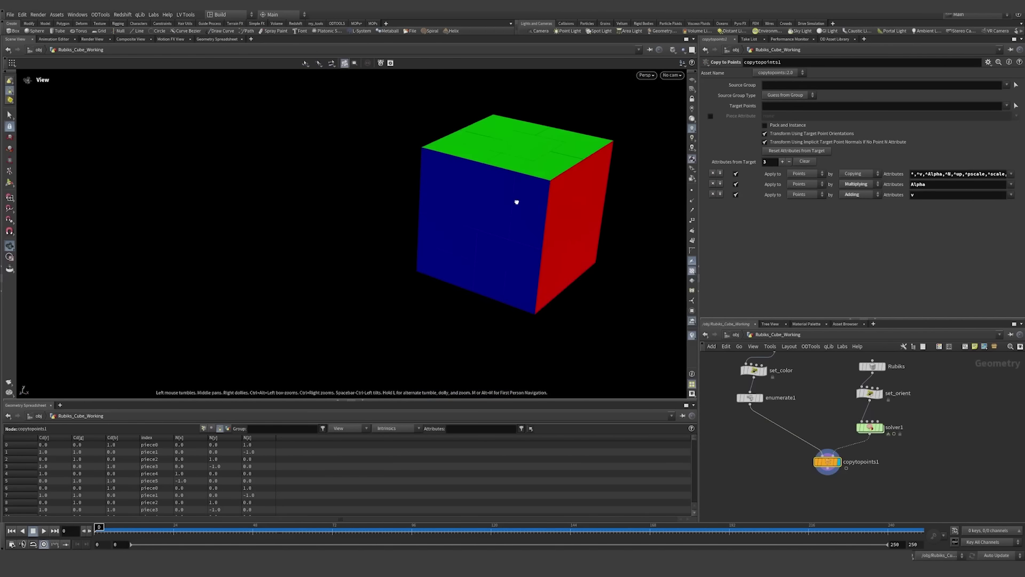
pyautogui.press('h')
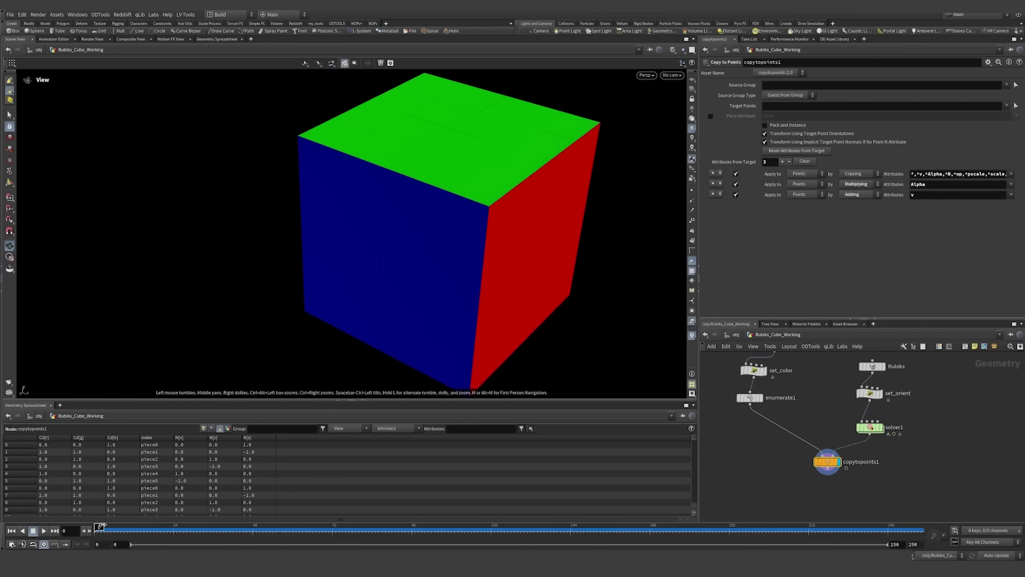
pyautogui.moveTo(99, 526); pyautogui.dragTo(130, 526)
# - Try a Uniform Scale of 0.9 on box1 to open gaps between the copied cubes
pyautogui.moveTo(795, 388); pyautogui.dragTo(819, 433, button='middle')
pyautogui.click(799, 389)
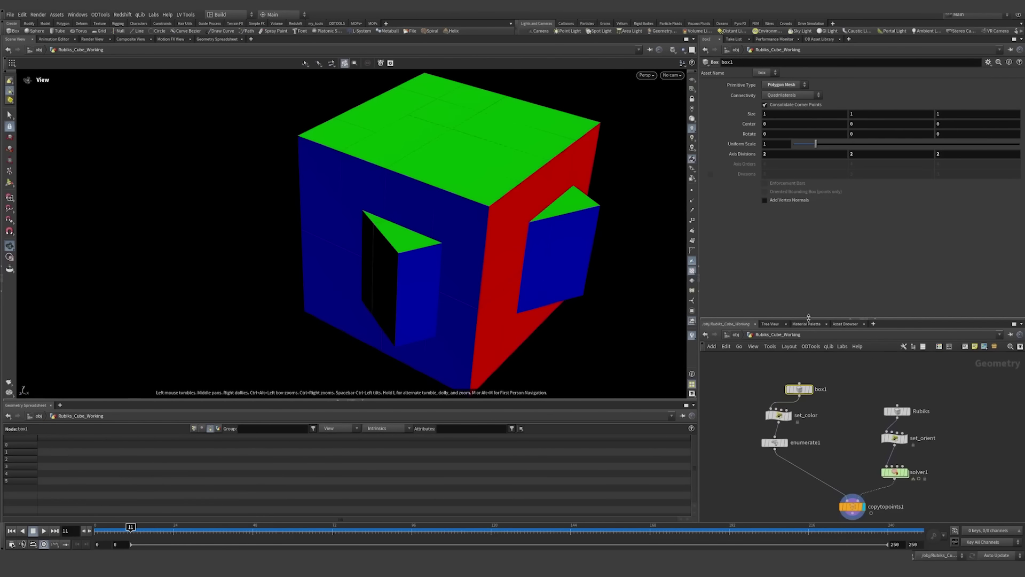
pyautogui.press('BackSpace')
pyautogui.write('0.09')
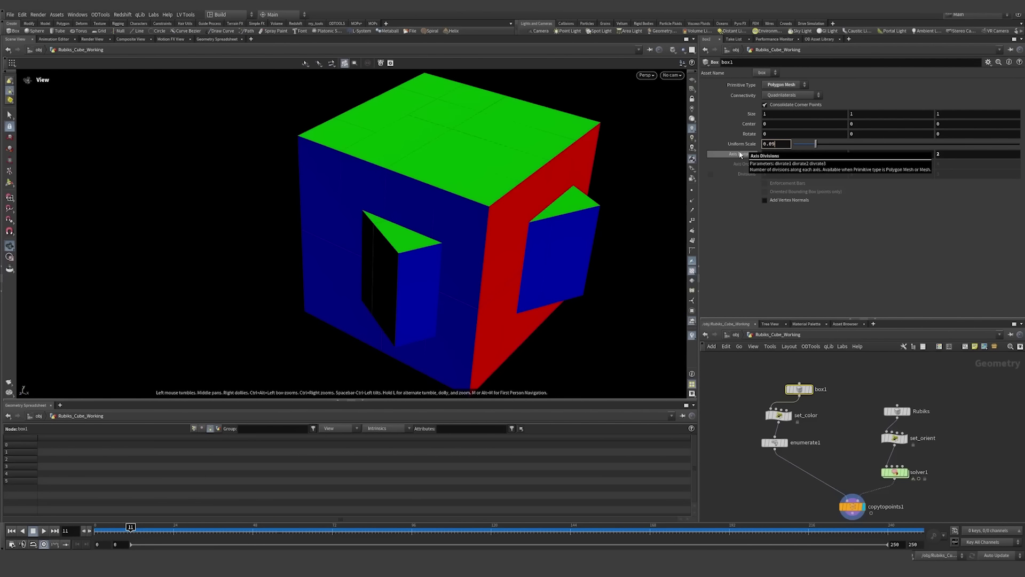
pyautogui.press('Return')
pyautogui.write('0.9')
pyautogui.press('Return')
pyautogui.moveTo(920, 419); pyautogui.dragTo(920, 420)
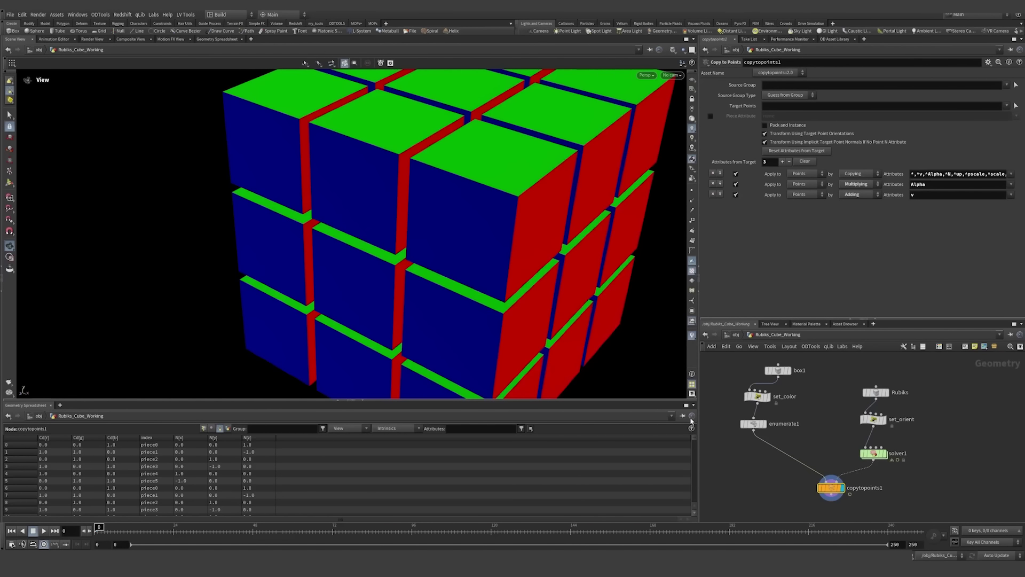
# - Set box1's Uniform Scale to 0.99 and check the gaps between the cubes
pyautogui.click(778, 370)
pyautogui.write('0.99')
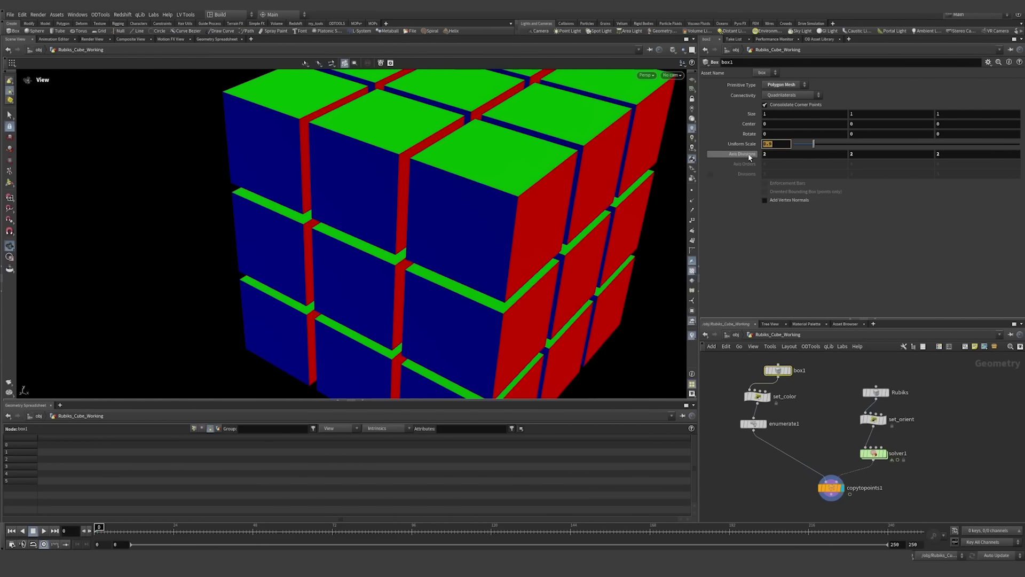
pyautogui.press('Return')
pyautogui.moveTo(376, 145); pyautogui.dragTo(457, 149, button='right')
pyautogui.moveTo(457, 149)
pyautogui.mouseDown()
pyautogui.moveTo(498, 110)
pyautogui.moveTo(454, 153)
pyautogui.mouseUp()
pyautogui.moveTo(453, 153); pyautogui.dragTo(443, 257, button='right')
pyautogui.click(876, 392)
pyautogui.click(779, 370)
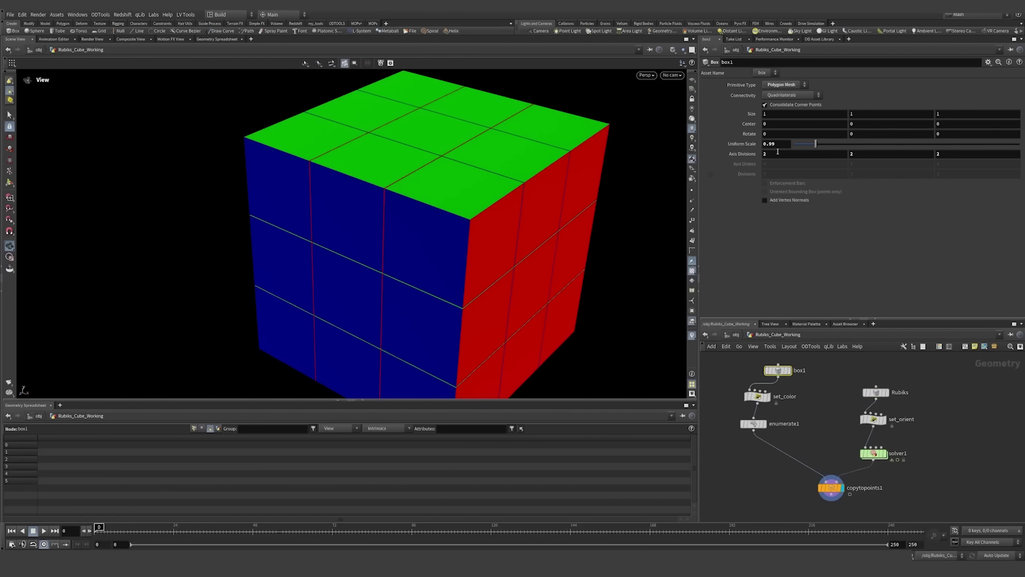
# - Play the Rubik's cube animation, return to frame 0 and examine the cube edges and gaps up close
pyautogui.moveTo(422, 231); pyautogui.dragTo(221, 393)
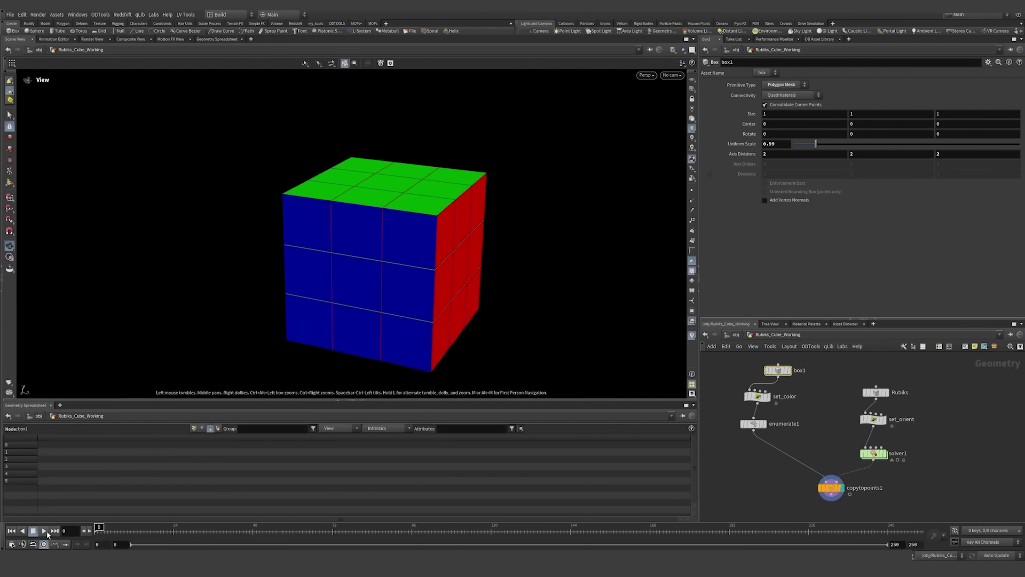
pyautogui.click(45, 530)
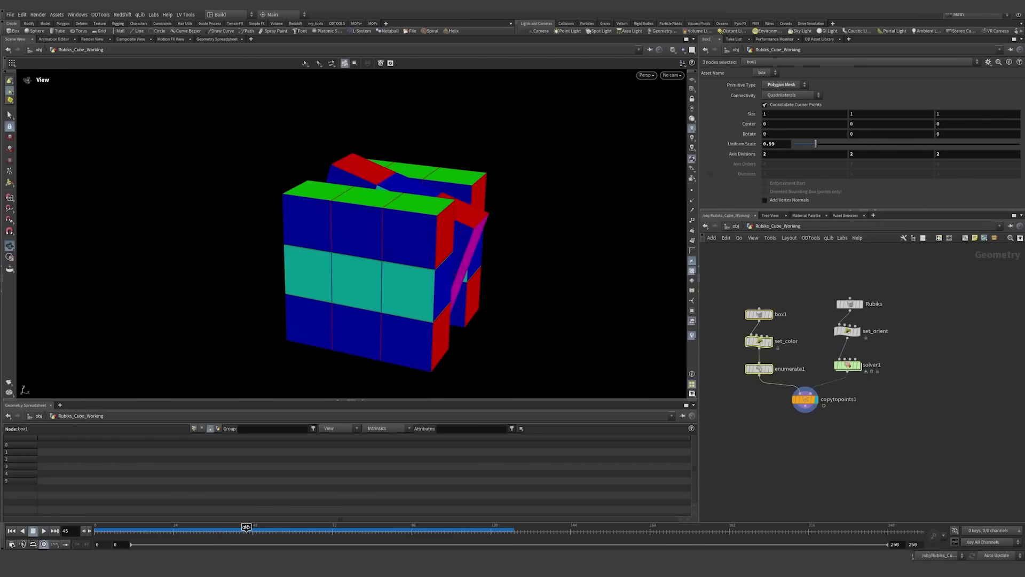
pyautogui.moveTo(246, 527)
pyautogui.mouseDown()
pyautogui.moveTo(395, 527)
pyautogui.moveTo(85, 543)
pyautogui.mouseUp()
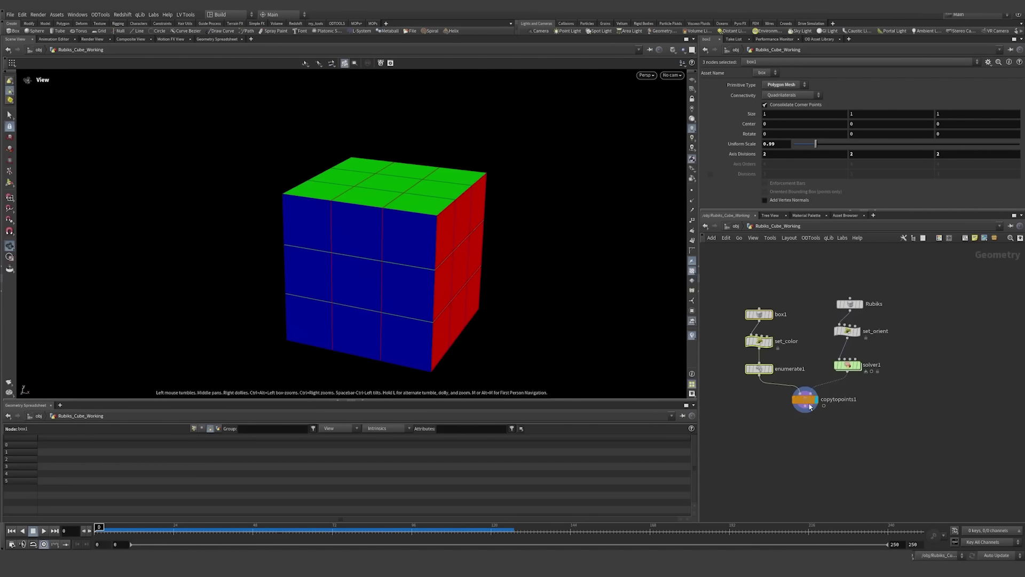
pyautogui.moveTo(816, 363); pyautogui.dragTo(851, 381, button='middle')
pyautogui.click(794, 346)
pyautogui.moveTo(545, 328); pyautogui.dragTo(418, 211)
pyautogui.moveTo(359, 227); pyautogui.dragTo(446, 200, button='right')
pyautogui.moveTo(447, 201); pyautogui.dragTo(332, 184)
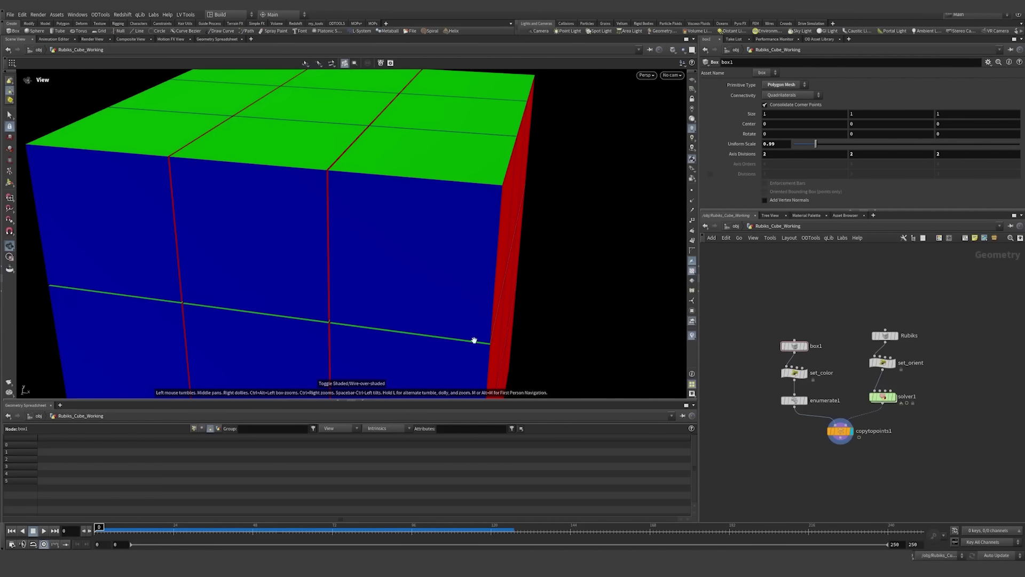
# - Move set_color and enumerate1 up toward box1 in the network and display enumerate1
pyautogui.moveTo(729, 330); pyautogui.dragTo(822, 390)
pyautogui.moveTo(794, 372); pyautogui.dragTo(794, 332)
pyautogui.moveTo(796, 394); pyautogui.dragTo(795, 363)
pyautogui.click(795, 350)
pyautogui.press('r')
# - Add a Remesh node fed by enumerate1 and display its result
pyautogui.press('Tab')
pyautogui.write('rem')
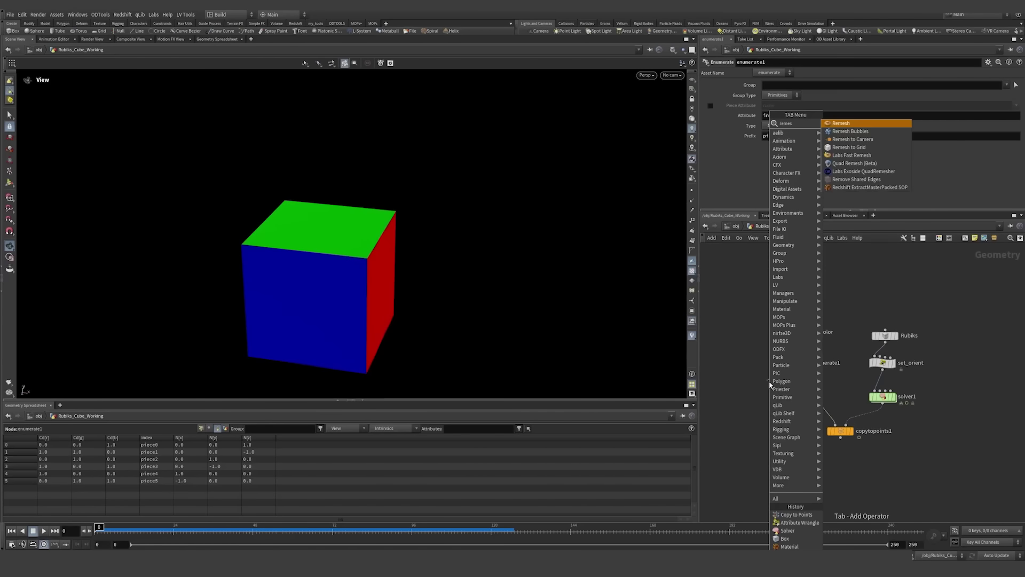
pyautogui.press('Return')
pyautogui.click(768, 386)
pyautogui.press('r')
# - Set the Remesh node's Target Size to 0.06 and inspect the remeshed box's corner
pyautogui.scroll(2, 845, 391)
pyautogui.scroll(-2, 785, 192)
pyautogui.scroll(-1, 784, 190)
pyautogui.click(775, 176)
pyautogui.write('0.06')
pyautogui.press('Return')
pyautogui.moveTo(208, 254); pyautogui.dragTo(346, 232)
pyautogui.moveTo(243, 247); pyautogui.dragTo(328, 213, button='middle')
pyautogui.moveTo(327, 213); pyautogui.dragTo(380, 240, button='right')
pyautogui.moveTo(380, 240); pyautogui.dragTo(452, 237)
# - Insert a Group Create node on the wire between enumerate1 and remesh1 and display it
pyautogui.moveTo(740, 387); pyautogui.dragTo(734, 409)
pyautogui.rightClick(735, 375)
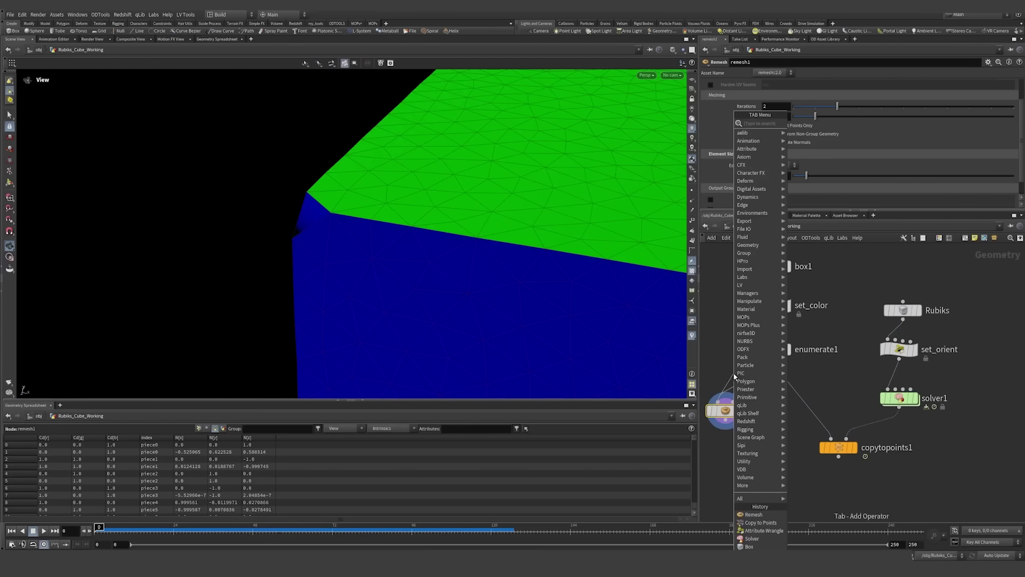
pyautogui.write('group')
pyautogui.press('Return')
pyautogui.press('r')
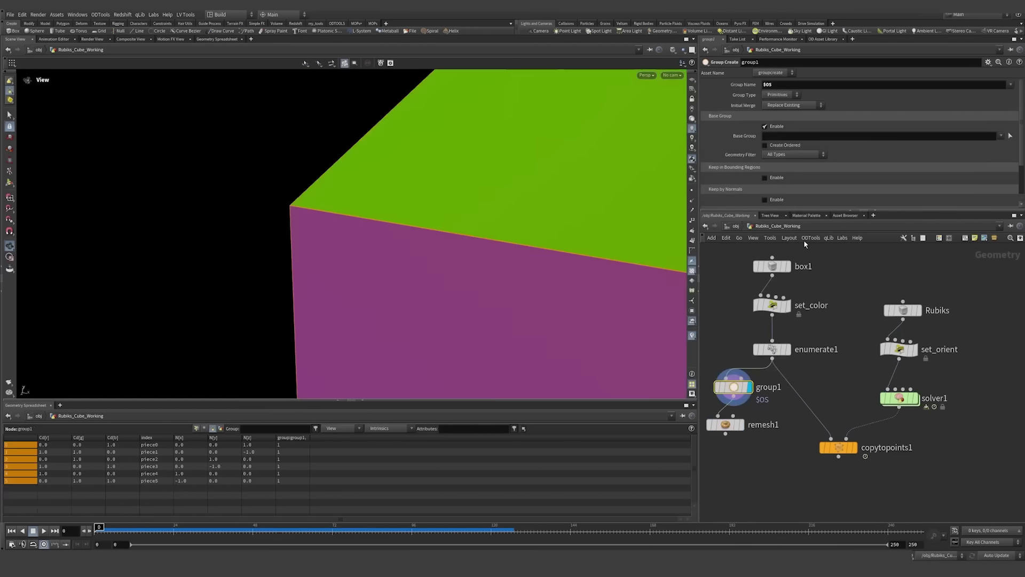
# - Set the Group Create node's Group Type to Edges and rename the node hard_edge
pyautogui.click(785, 96)
pyautogui.click(780, 114)
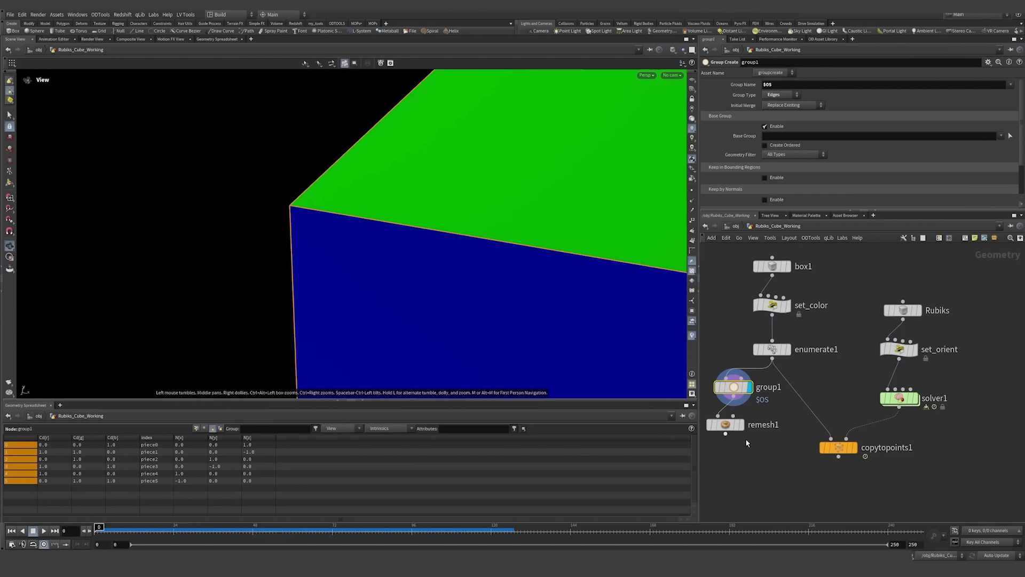
pyautogui.press('F2')
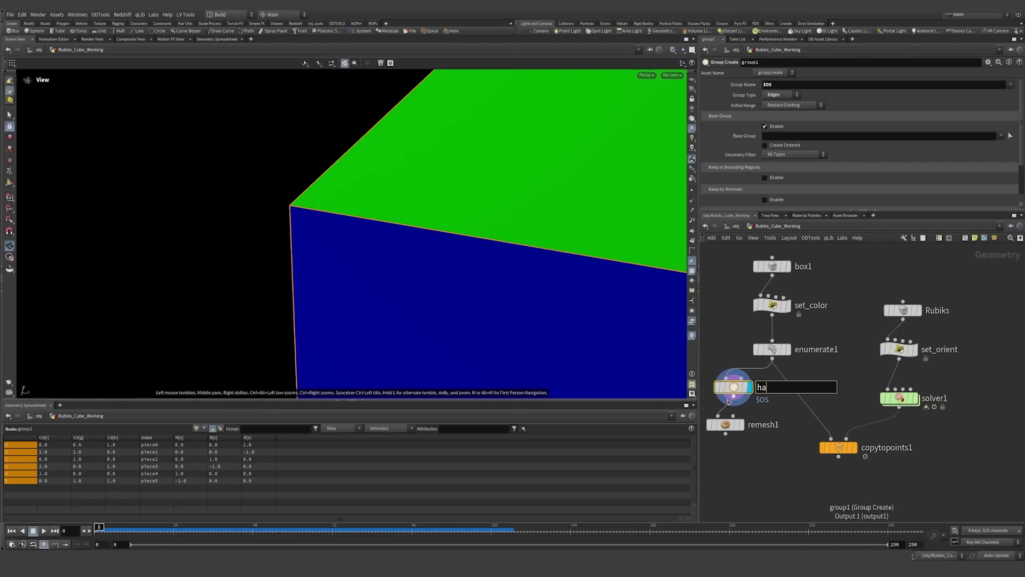
pyautogui.press('Return')
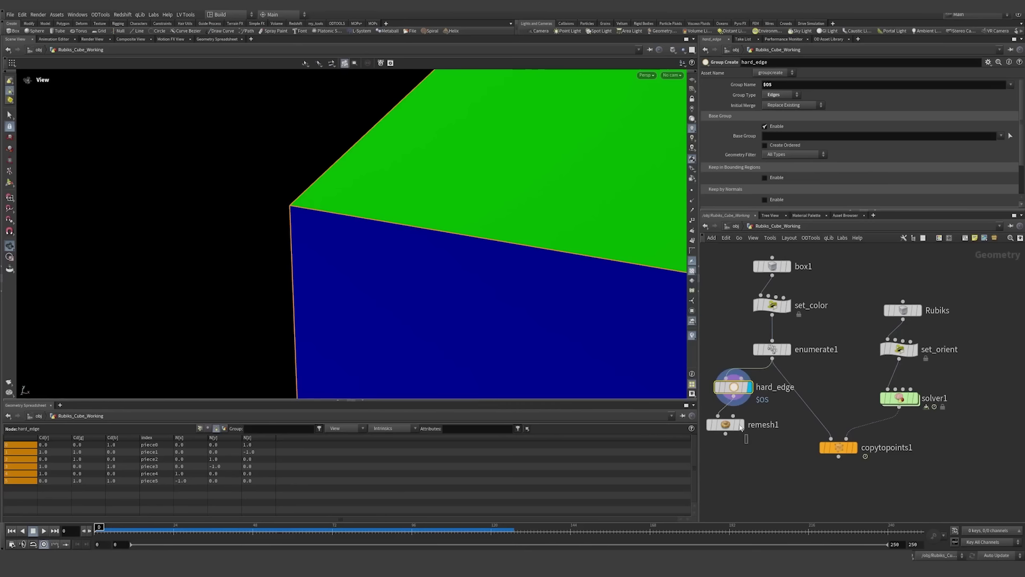
# - Display remesh1 and set its Hard Edges Group to hard_edge
pyautogui.click(742, 425)
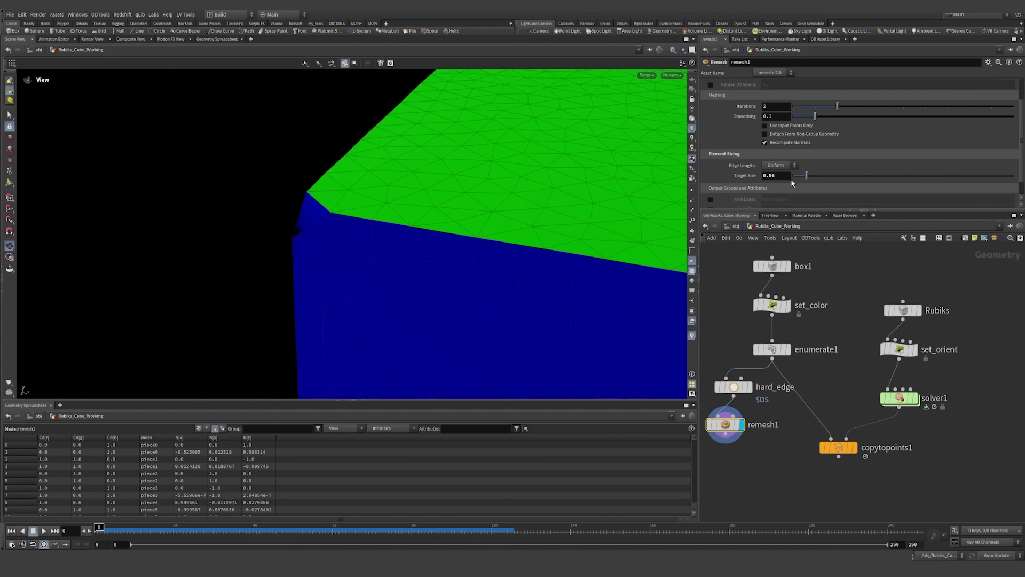
pyautogui.scroll(2, 790, 178)
pyautogui.click(1000, 99)
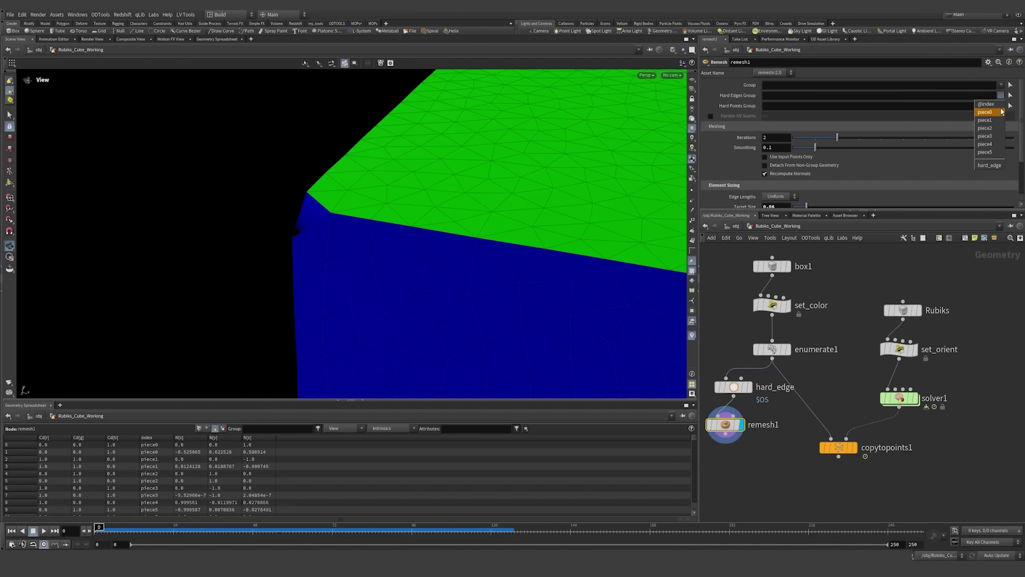
pyautogui.click(988, 168)
pyautogui.moveTo(397, 206); pyautogui.dragTo(427, 190)
# - Compare the remeshed box's corner with the Hard Edges Group cleared and with hard_edge restored
pyautogui.moveTo(803, 96); pyautogui.dragTo(736, 98)
pyautogui.press('BackSpace')
pyautogui.click(761, 433)
pyautogui.moveTo(303, 217); pyautogui.dragTo(247, 207)
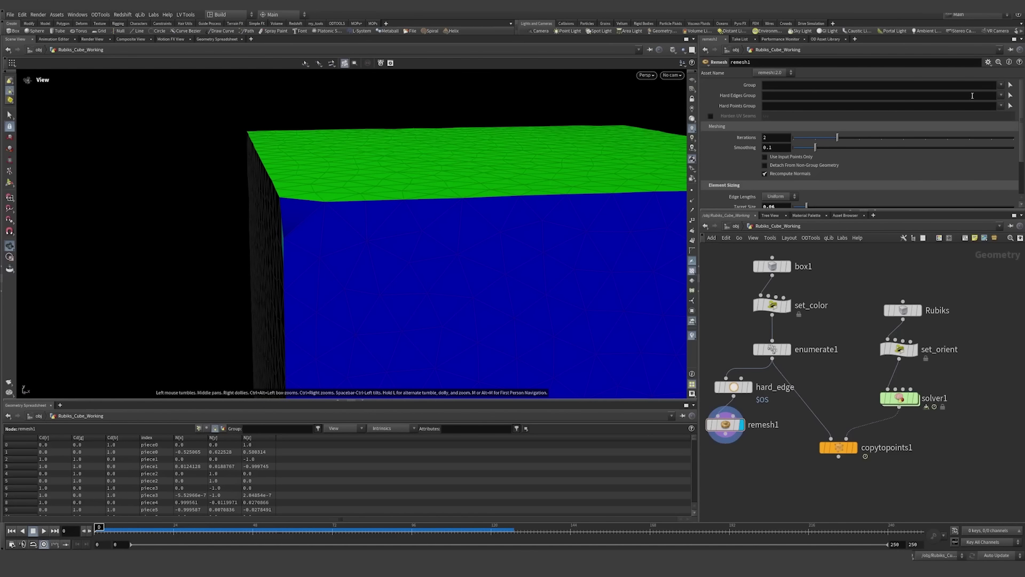
pyautogui.click(1001, 95)
pyautogui.click(990, 165)
pyautogui.moveTo(405, 202); pyautogui.dragTo(421, 144)
# - Add a UV Unwrap node fed by remesh1, display it, and turn off the wireframe overlay to view the UV grid
pyautogui.moveTo(781, 447); pyautogui.dragTo(799, 440, button='middle')
pyautogui.press('Tab')
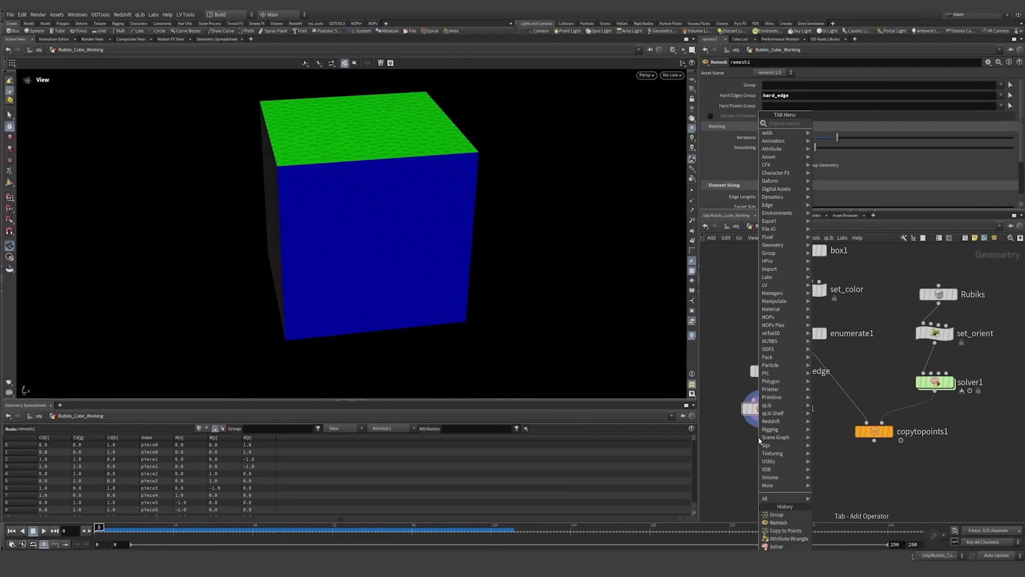
pyautogui.write('uvunwrap')
pyautogui.press('Return')
pyautogui.click(759, 445)
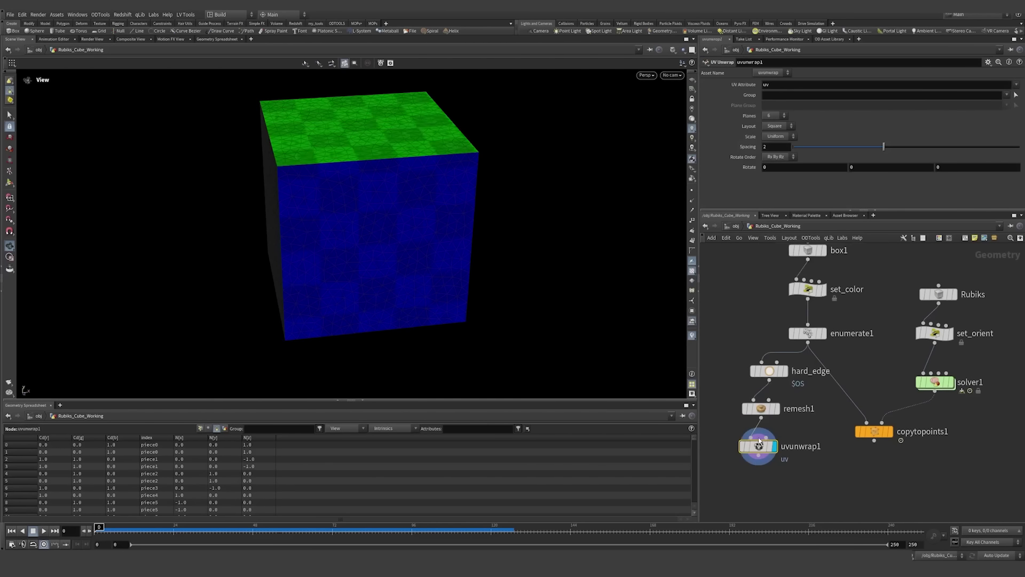
pyautogui.moveTo(311, 186); pyautogui.dragTo(387, 201)
pyautogui.hotkey('shift', 'w')
pyautogui.moveTo(454, 244)
pyautogui.mouseDown()
pyautogui.moveTo(405, 142)
pyautogui.moveTo(377, 123)
pyautogui.moveTo(428, 181)
pyautogui.moveTo(435, 148)
pyautogui.mouseUp()
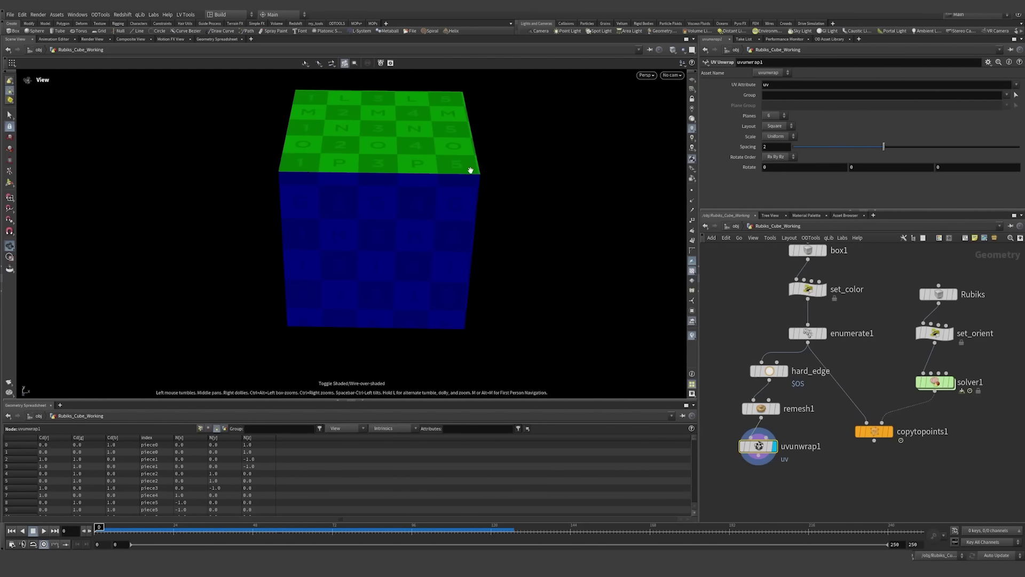
# - Move copytopoints1 lower in the network and turn on point display in the viewport
pyautogui.moveTo(797, 429); pyautogui.dragTo(797, 387, button='middle')
pyautogui.moveTo(882, 396); pyautogui.dragTo(884, 409)
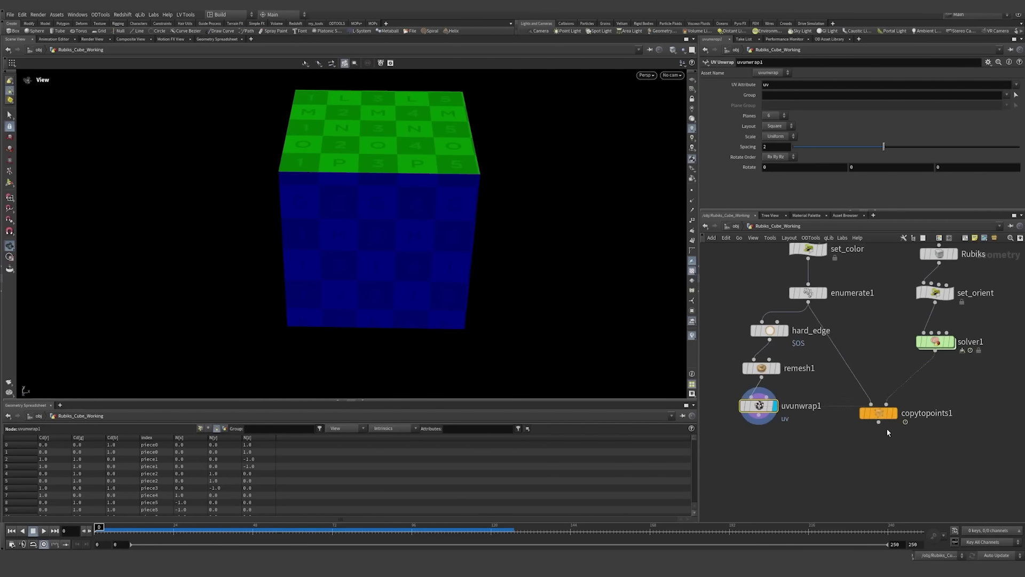
pyautogui.moveTo(884, 410); pyautogui.dragTo(891, 458)
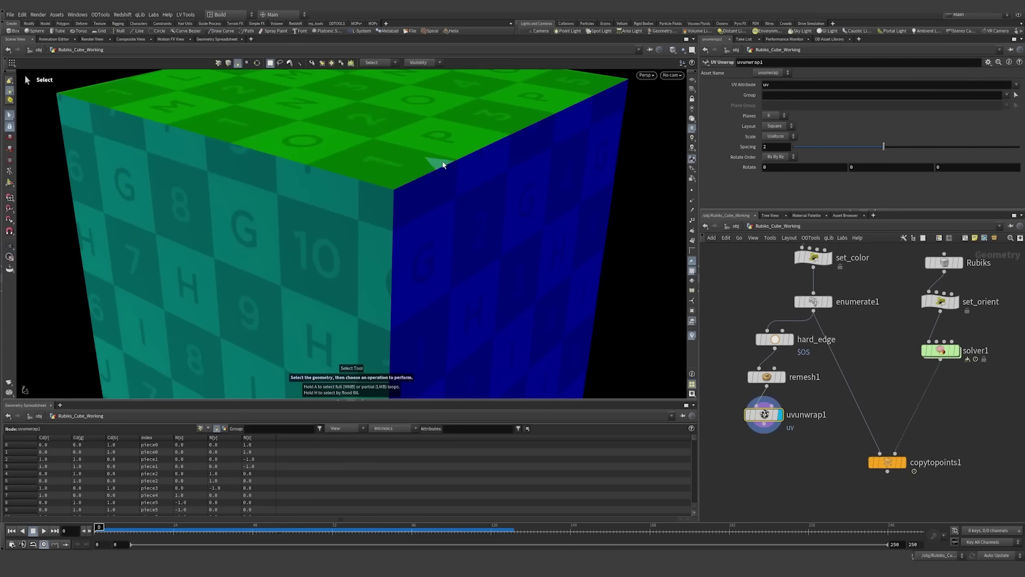
pyautogui.click(692, 190)
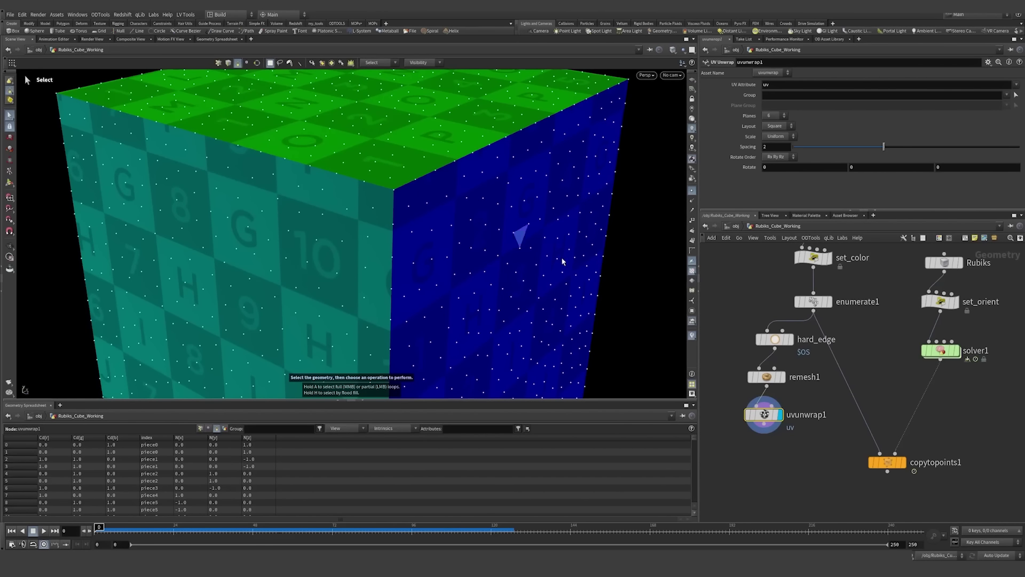
# - Shift the hard_edge, remesh1 and uvunwrap1 chain aside to free space beneath enumerate1
pyautogui.moveTo(812, 458); pyautogui.dragTo(846, 455, button='middle')
pyautogui.moveTo(847, 453); pyautogui.dragTo(805, 314)
pyautogui.press('a')
pyautogui.moveTo(815, 347); pyautogui.dragTo(742, 339)
# - Add an Ends node beside remesh1, feed it from hard_edge and display it
pyautogui.click(833, 382)
pyautogui.press('Tab')
pyautogui.write('mer')
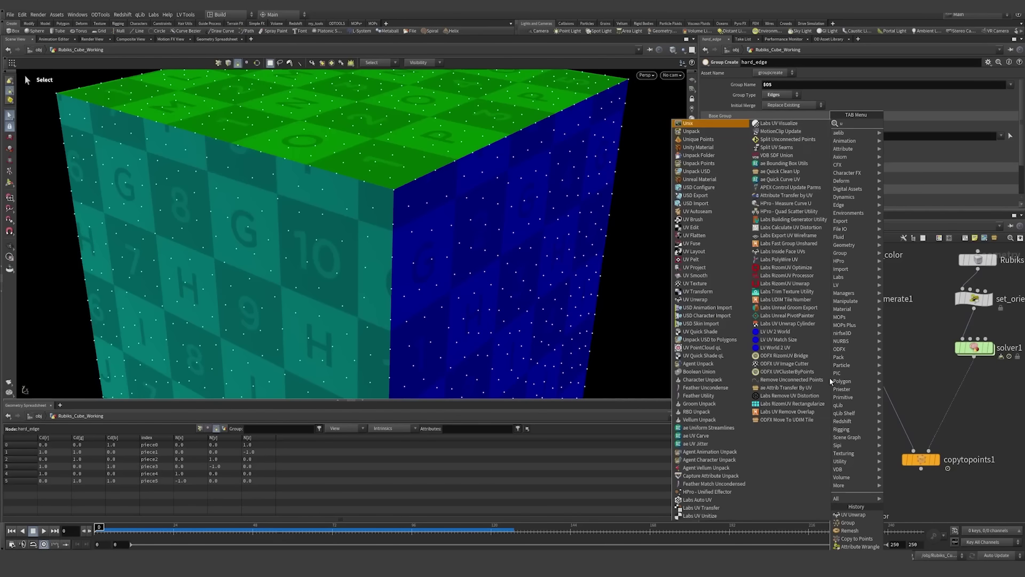
pyautogui.press('Return')
pyautogui.click(830, 382)
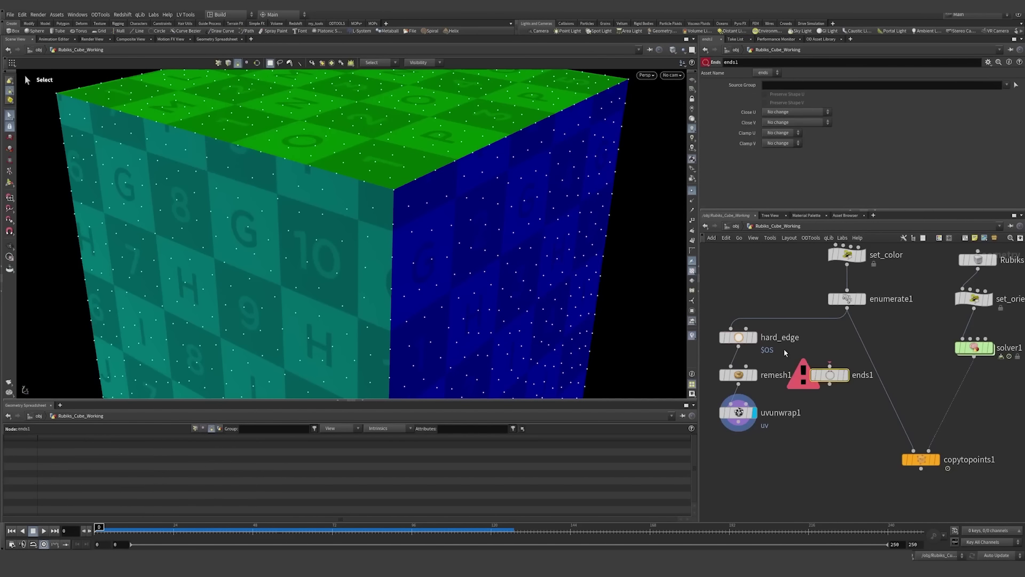
pyautogui.moveTo(766, 355); pyautogui.dragTo(829, 368)
pyautogui.click(845, 374)
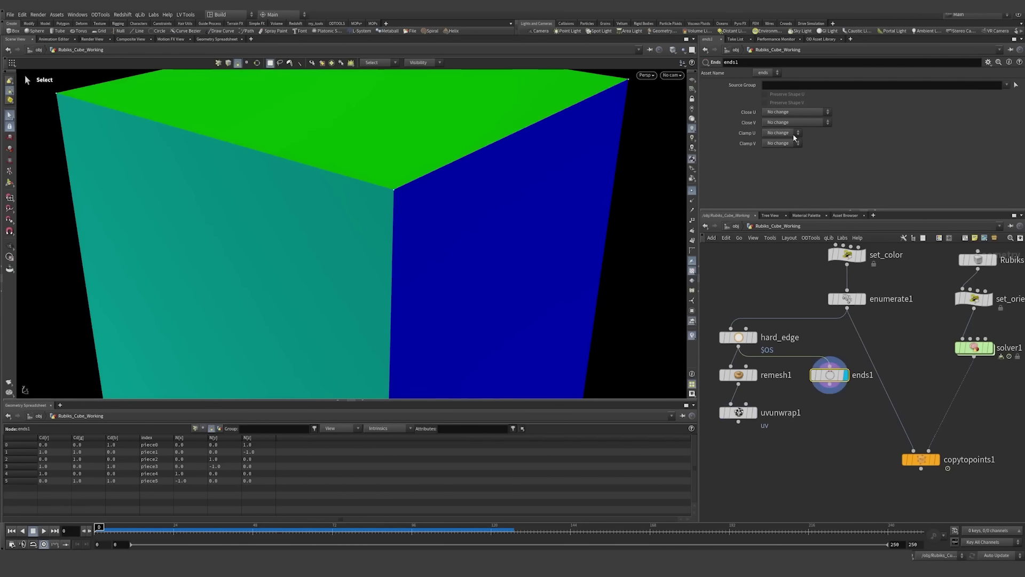
# - Set the Ends node's Close U to Unroll with New Points and inspect the resulting cube edges
pyautogui.click(799, 112)
pyautogui.click(796, 152)
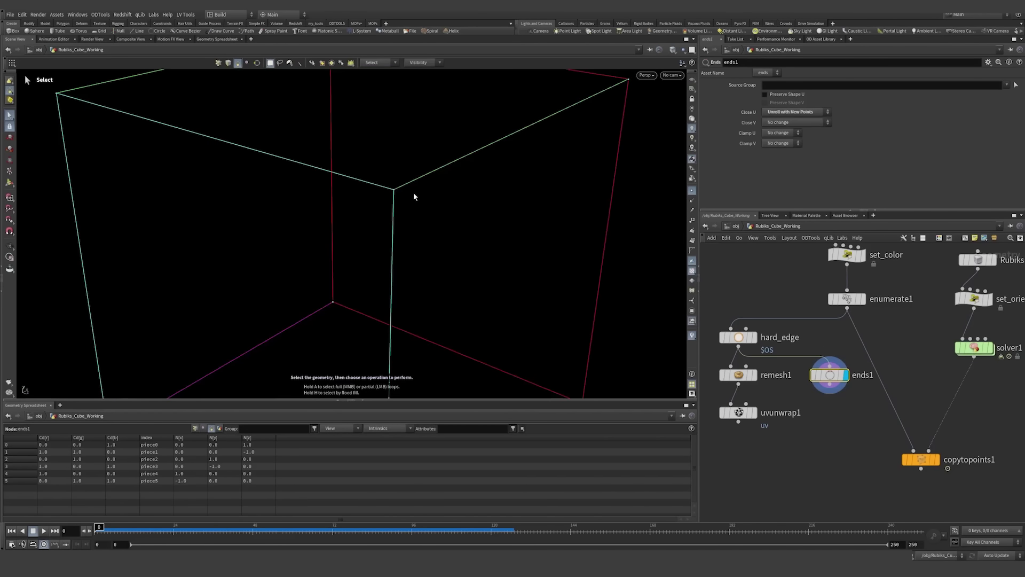
pyautogui.keyDown('alt'); pyautogui.scroll(-4, 432, 185); pyautogui.keyUp('alt')
pyautogui.keyDown('alt'); pyautogui.scroll(-2, 432, 184); pyautogui.keyUp('alt')
pyautogui.press('s')
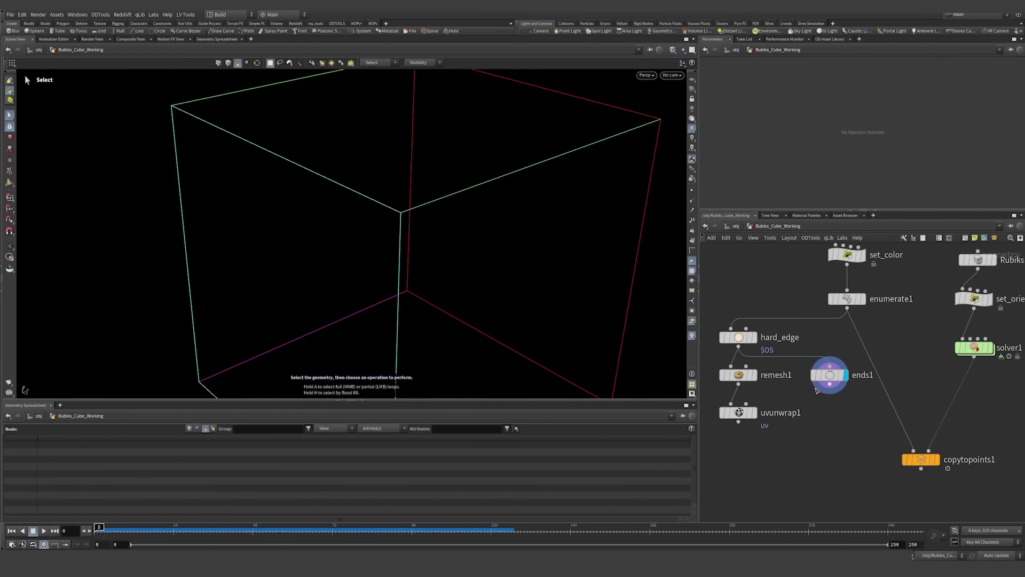
# - Add a PolyWire node fed by ends1, display it and set its Wire Radius to 0.02
pyautogui.click(830, 383)
pyautogui.press('Tab')
pyautogui.write('polyw')
pyautogui.press('Return')
pyautogui.click(831, 413)
pyautogui.click(847, 413)
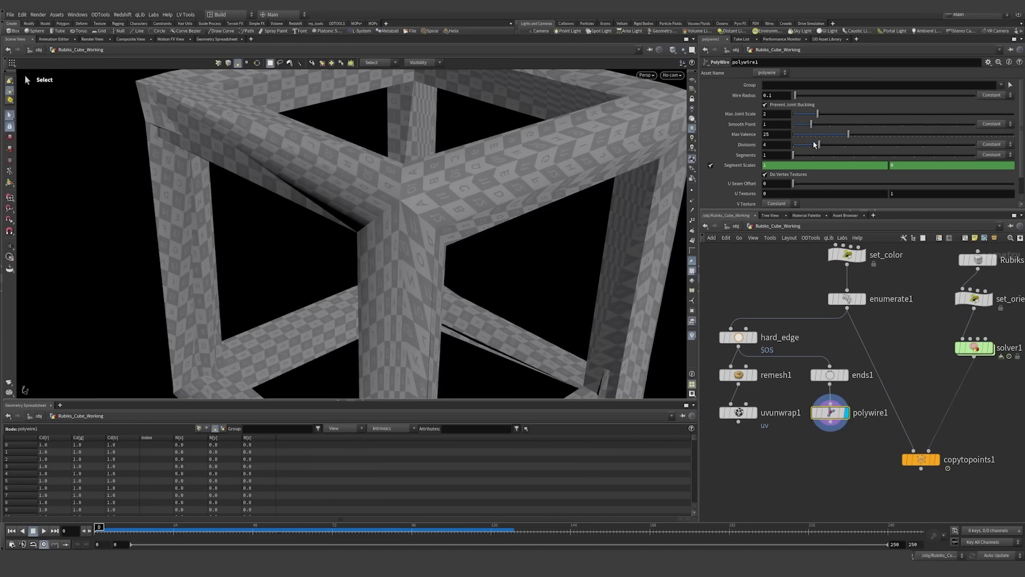
pyautogui.moveTo(784, 95); pyautogui.dragTo(758, 110, button='middle')
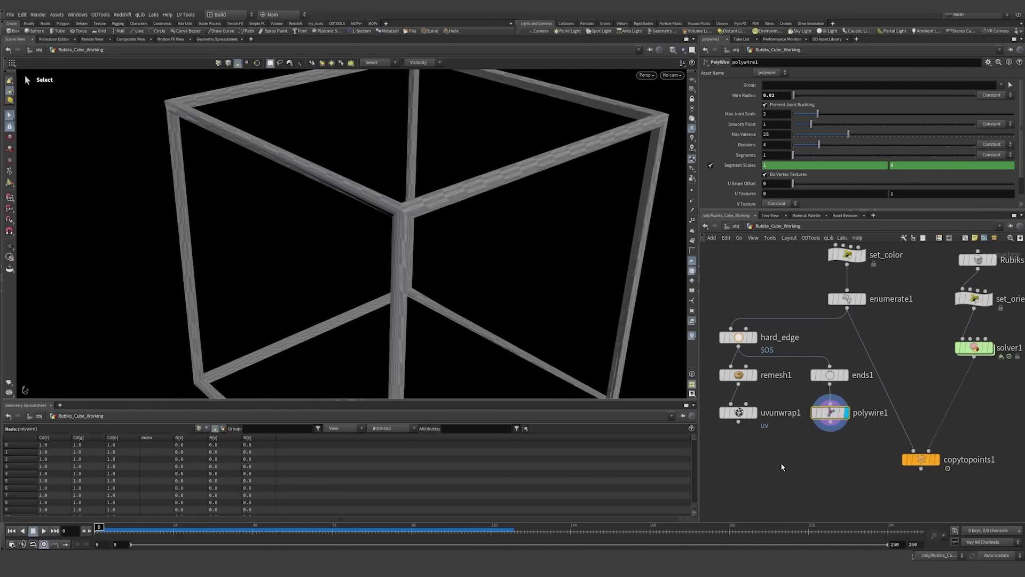
# - Add a Group Create node with uvunwrap1 as first input and polywire1 as second input, and display it
pyautogui.moveTo(796, 482); pyautogui.dragTo(830, 442, button='middle')
pyautogui.click(831, 442)
pyautogui.press('Tab')
pyautogui.write('mer')
pyautogui.press('Return')
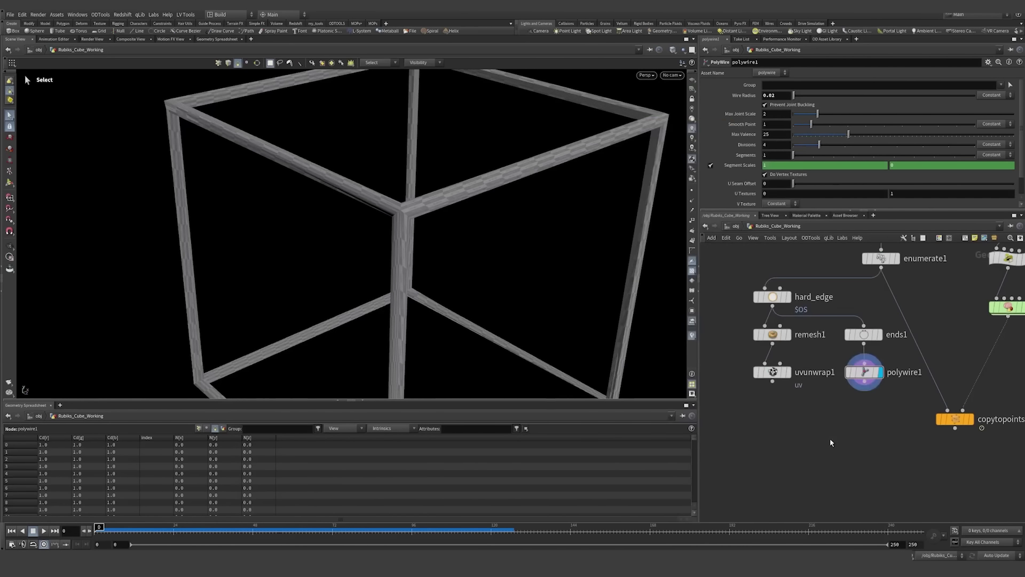
pyautogui.click(816, 429)
pyautogui.moveTo(772, 381); pyautogui.dragTo(880, 390)
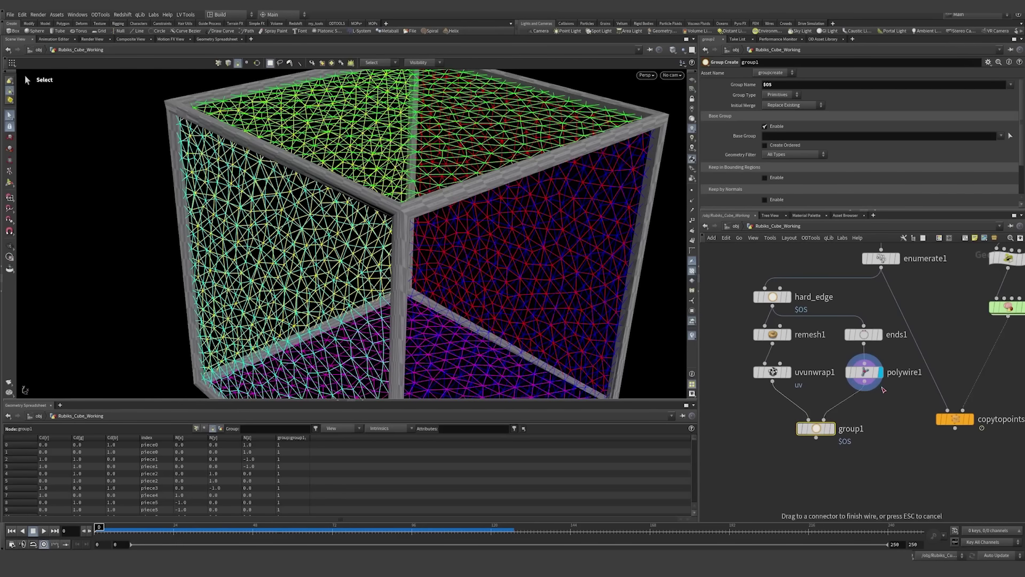
pyautogui.click(821, 415)
# - Make group1 a Points group with Base Group disabled and Keep in Bounding Regions enabled, using Bounding Object as the type
pyautogui.click(786, 95)
pyautogui.click(787, 119)
pyautogui.click(786, 98)
pyautogui.click(785, 109)
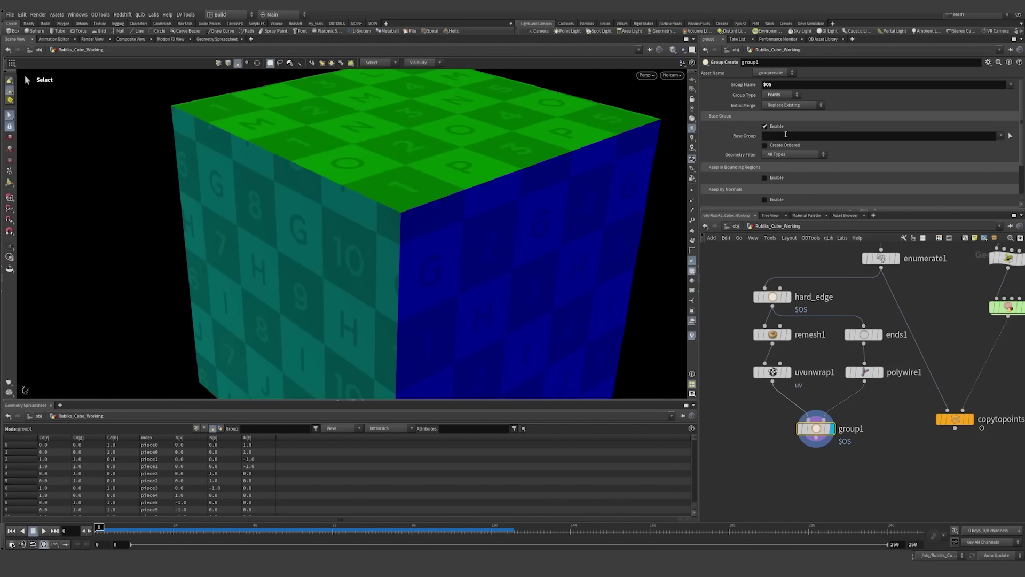
pyautogui.click(766, 148)
pyautogui.click(817, 157)
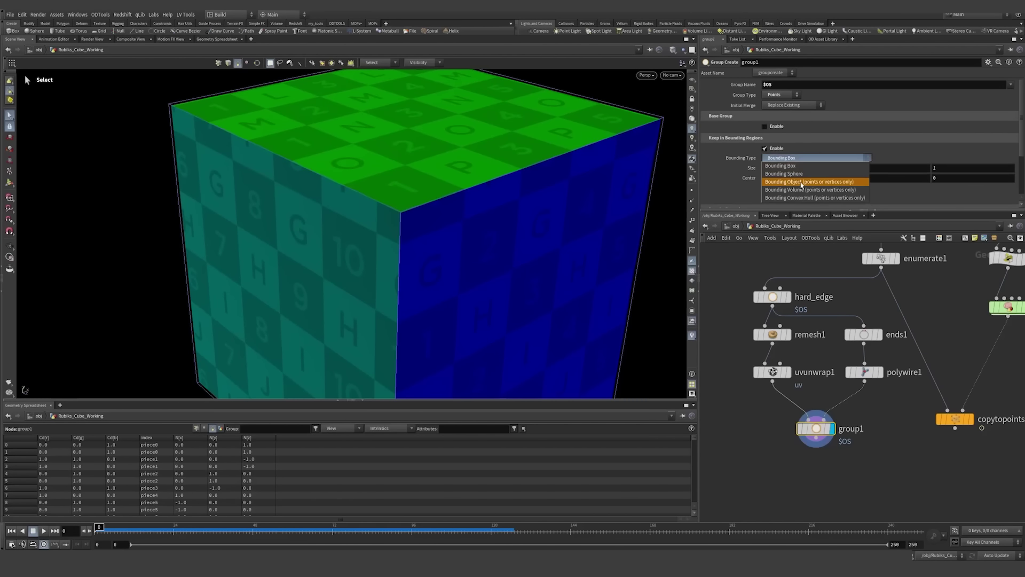
pyautogui.click(808, 185)
pyautogui.keyDown('alt'); pyautogui.moveTo(411, 238); pyautogui.dragTo(435, 226); pyautogui.keyUp('alt')
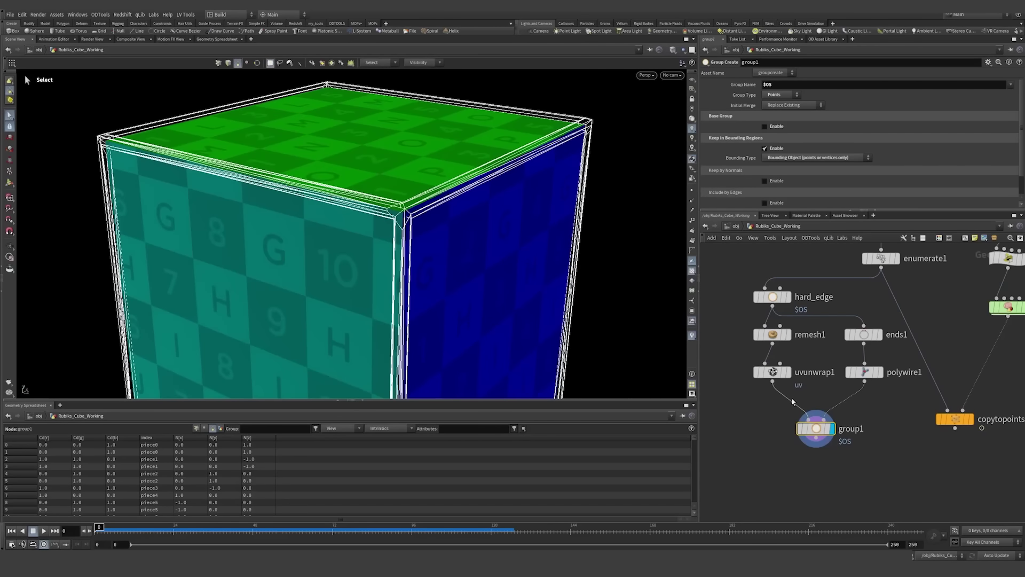
# - Set polywire1's Wire Radius to 0.01 and inspect group1's bounding object along the cube edges
pyautogui.keyDown('alt'); pyautogui.moveTo(395, 237); pyautogui.dragTo(618, 124, button='right'); pyautogui.keyUp('alt')
pyautogui.keyDown('alt'); pyautogui.moveTo(619, 124); pyautogui.dragTo(484, 165); pyautogui.keyUp('alt')
pyautogui.moveTo(881, 402); pyautogui.dragTo(856, 362)
pyautogui.click(773, 94)
pyautogui.write('11')
pyautogui.press('Return')
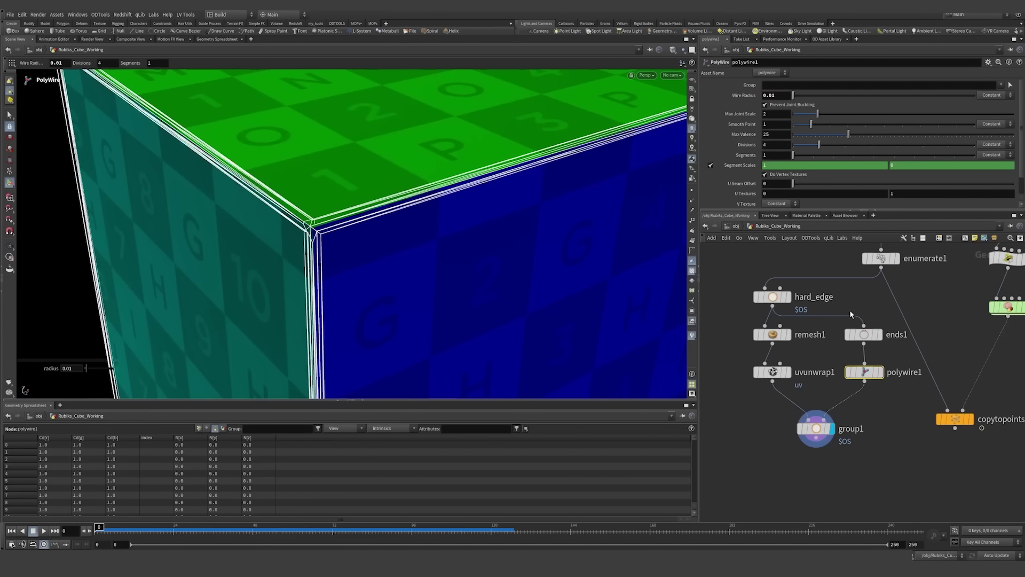
pyautogui.click(857, 426)
pyautogui.moveTo(407, 274); pyautogui.dragTo(407, 155)
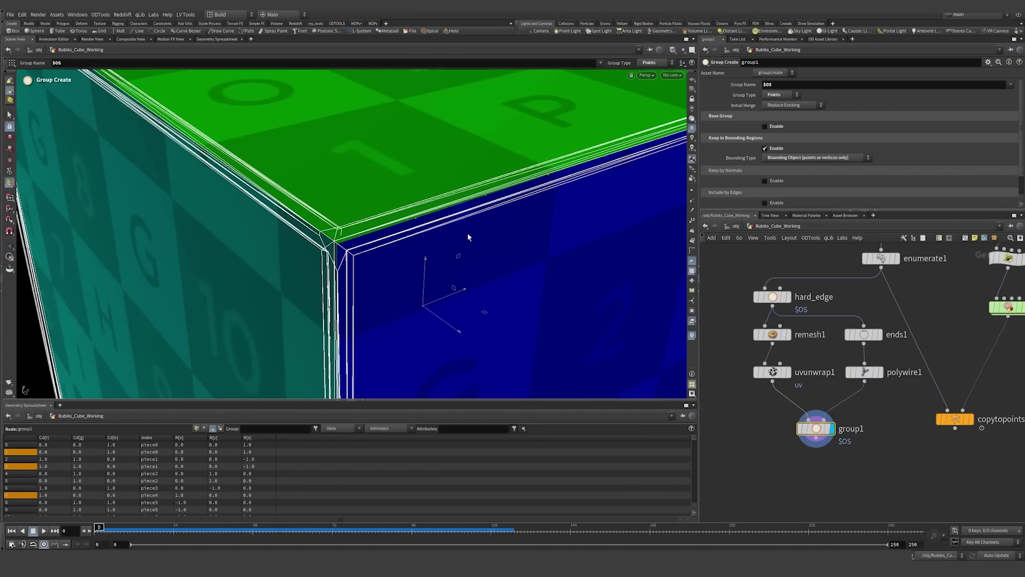
pyautogui.moveTo(470, 234); pyautogui.dragTo(389, 161)
pyautogui.moveTo(390, 161); pyautogui.dragTo(274, 162, button='right')
pyautogui.moveTo(274, 162); pyautogui.dragTo(320, 174)
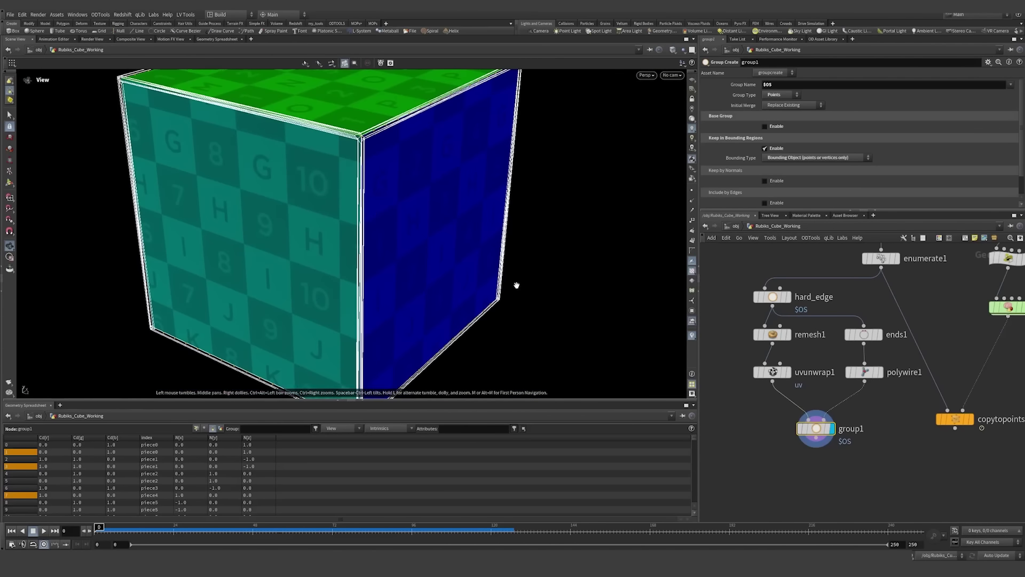
# - Rename the group1 node Edges_Point and add a displayed Null node after it
pyautogui.click(861, 429)
pyautogui.moveTo(861, 429); pyautogui.dragTo(803, 430)
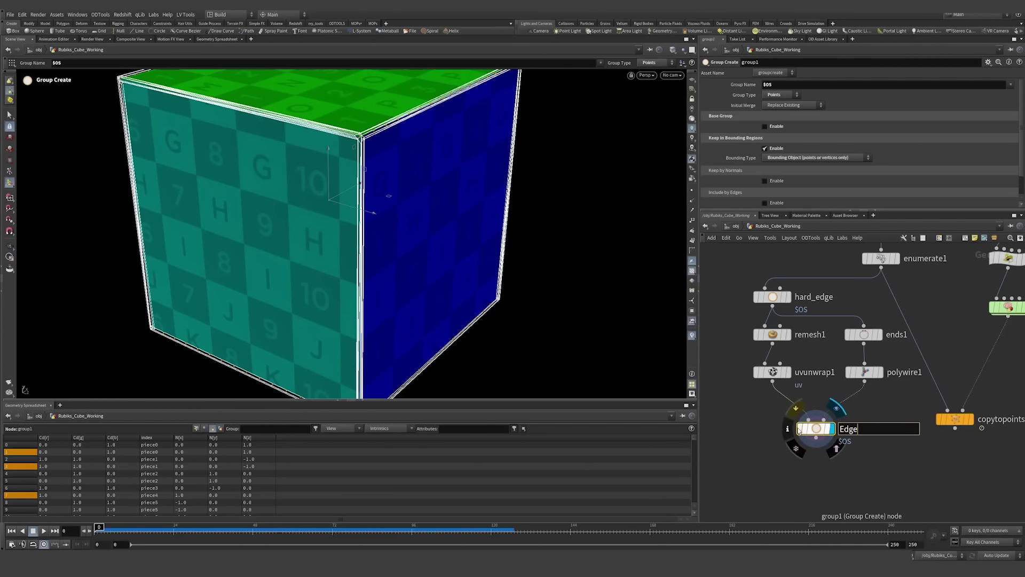
pyautogui.write('Edges_Point')
pyautogui.press('Return')
pyautogui.moveTo(858, 463); pyautogui.dragTo(853, 431, button='middle')
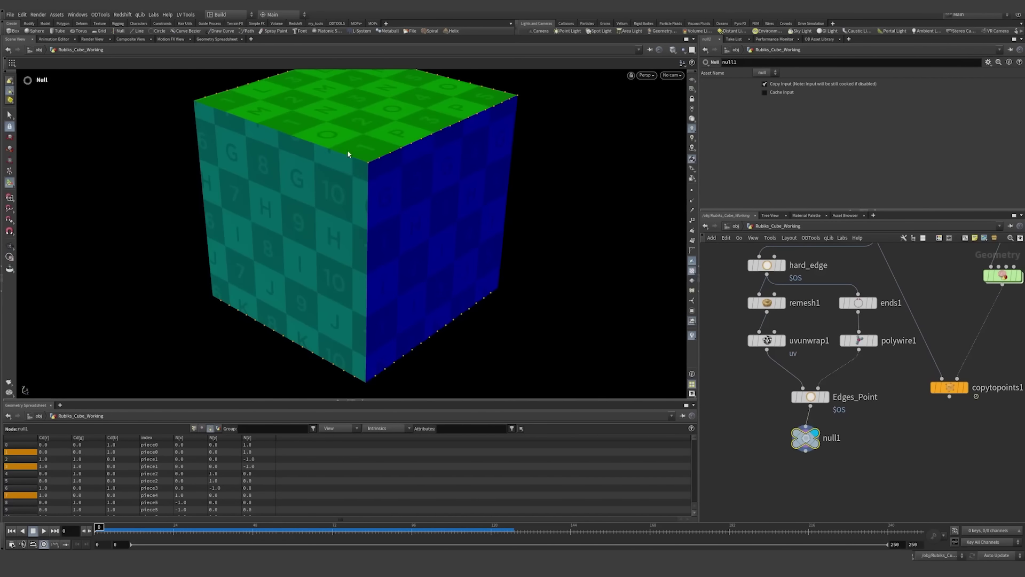
pyautogui.keyDown('alt'); pyautogui.moveTo(351, 155); pyautogui.dragTo(311, 194); pyautogui.keyUp('alt')
# - Display polywire1 and examine its thin wires and corner joints up close
pyautogui.click(861, 341)
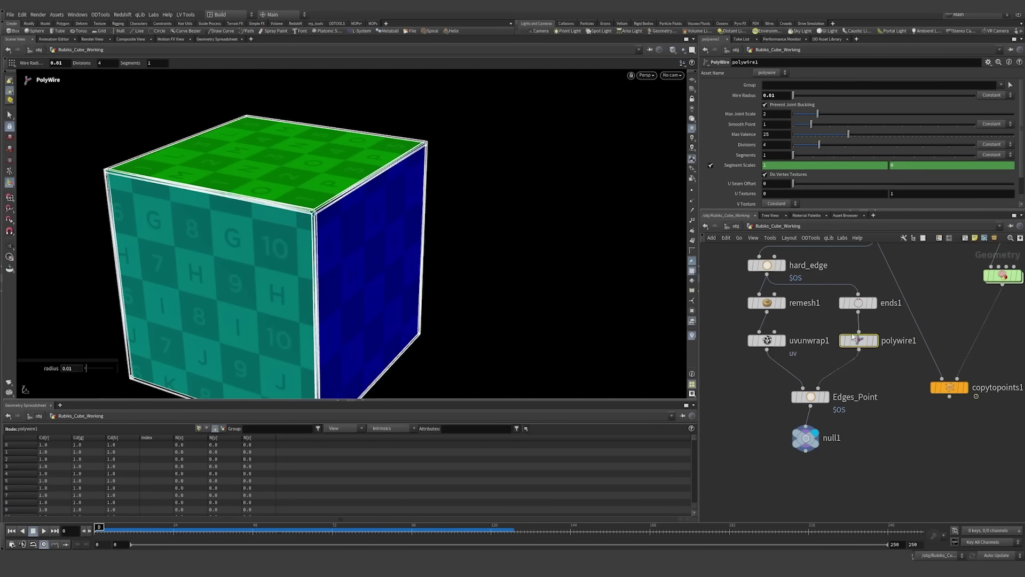
pyautogui.keyDown('alt'); pyautogui.moveTo(250, 225); pyautogui.dragTo(597, 104, button='right'); pyautogui.keyUp('alt')
pyautogui.keyDown('alt'); pyautogui.moveTo(597, 104); pyautogui.dragTo(546, 223); pyautogui.keyUp('alt')
pyautogui.click(875, 340)
pyautogui.keyDown('alt'); pyautogui.moveTo(563, 293); pyautogui.dragTo(566, 250); pyautogui.keyUp('alt')
pyautogui.keyDown('alt'); pyautogui.moveTo(566, 250); pyautogui.dragTo(492, 251, button='middle'); pyautogui.keyUp('alt')
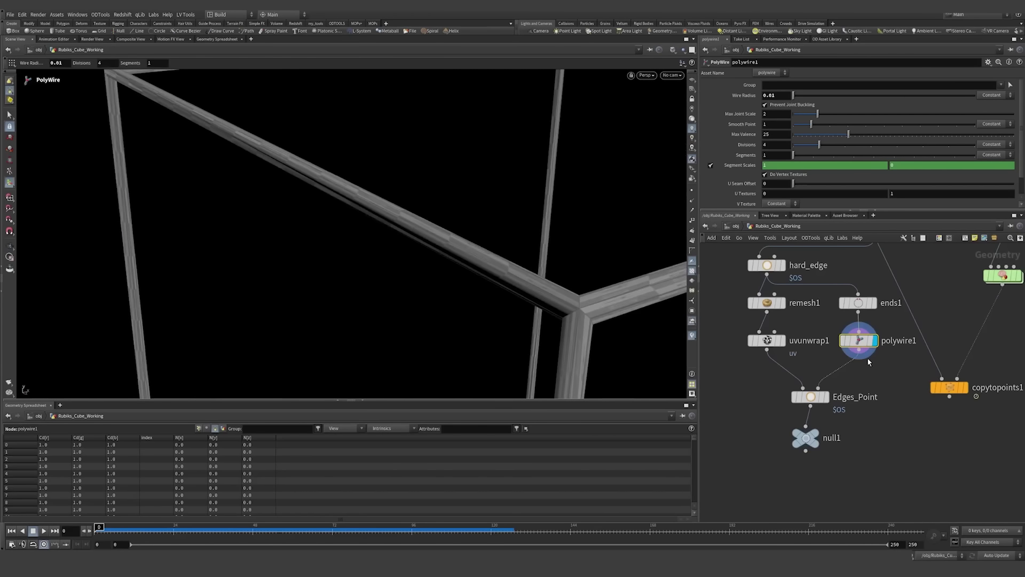
# - Insert a Clean node between ends1 and polywire1 and display it
pyautogui.moveTo(861, 343); pyautogui.dragTo(860, 359)
pyautogui.rightClick(858, 332)
pyautogui.write('clean')
pyautogui.press('Return')
pyautogui.click(865, 332)
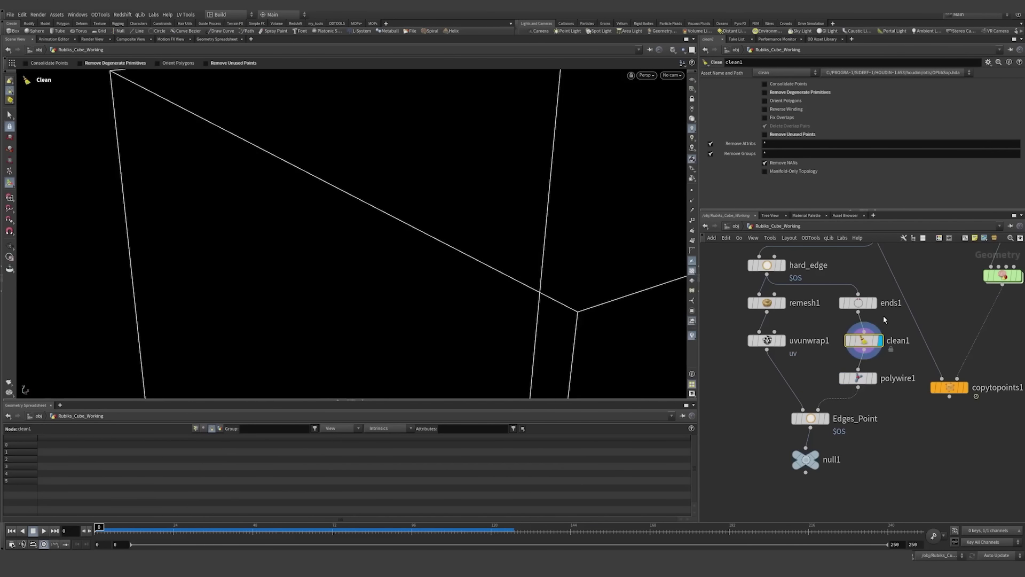
# - Recheck the Close U setting of ends1, and display null1 to inspect the grouped edge points
pyautogui.click(858, 302)
pyautogui.click(795, 112)
pyautogui.click(795, 156)
pyautogui.click(875, 378)
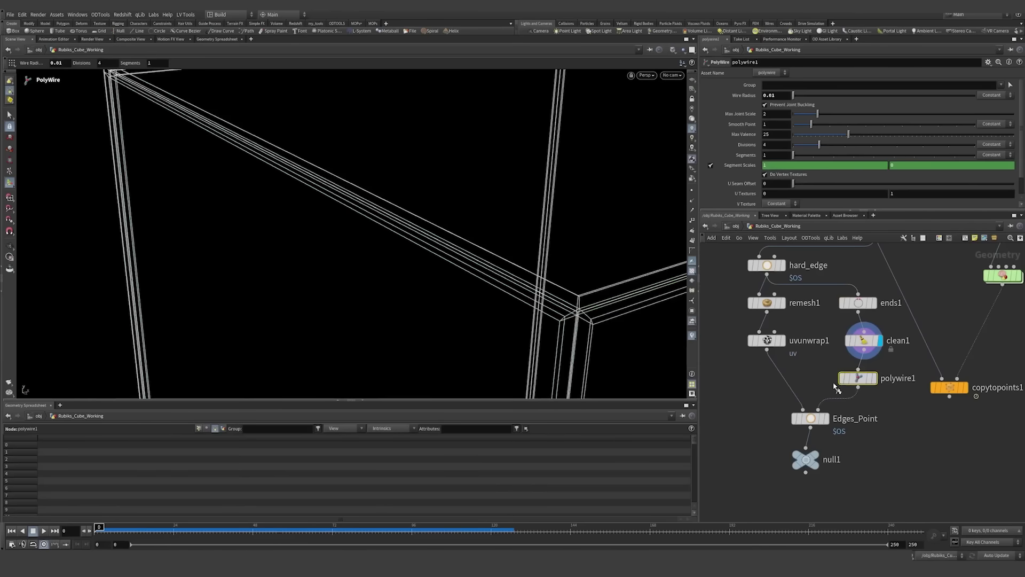
pyautogui.click(826, 418)
pyautogui.moveTo(565, 344); pyautogui.dragTo(435, 205)
pyautogui.press('Return')
pyautogui.click(805, 459)
pyautogui.scroll(-3, 464, 211)
pyautogui.moveTo(928, 453); pyautogui.dragTo(879, 441, button='middle')
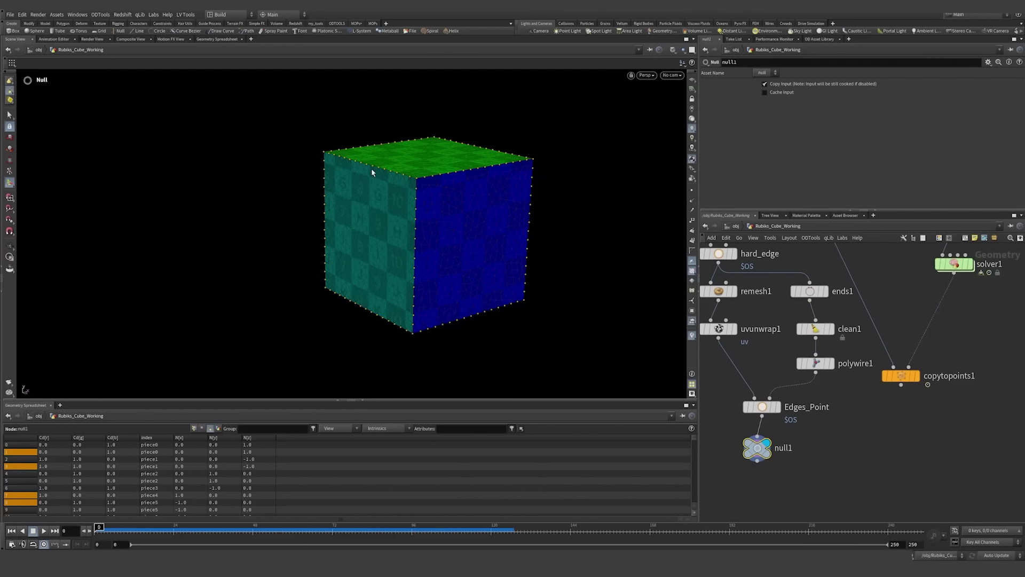
# - Feed Edges_Point into copytopoints1's first input, display it and scrub the animation to frame 99
pyautogui.moveTo(896, 380); pyautogui.dragTo(897, 473)
pyautogui.moveTo(762, 422); pyautogui.dragTo(895, 463)
pyautogui.press('r')
pyautogui.press('h')
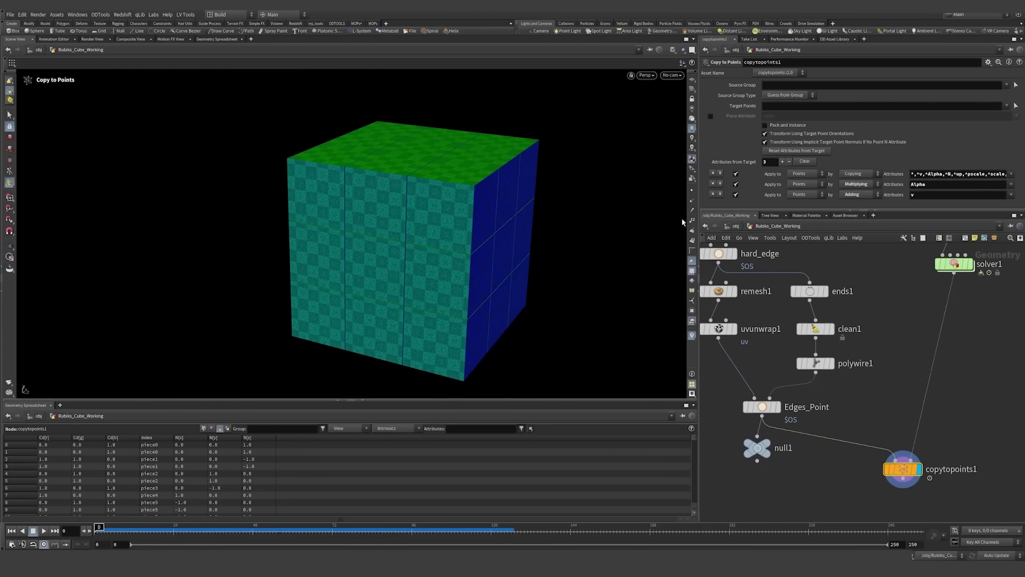
pyautogui.moveTo(139, 528); pyautogui.dragTo(422, 529)
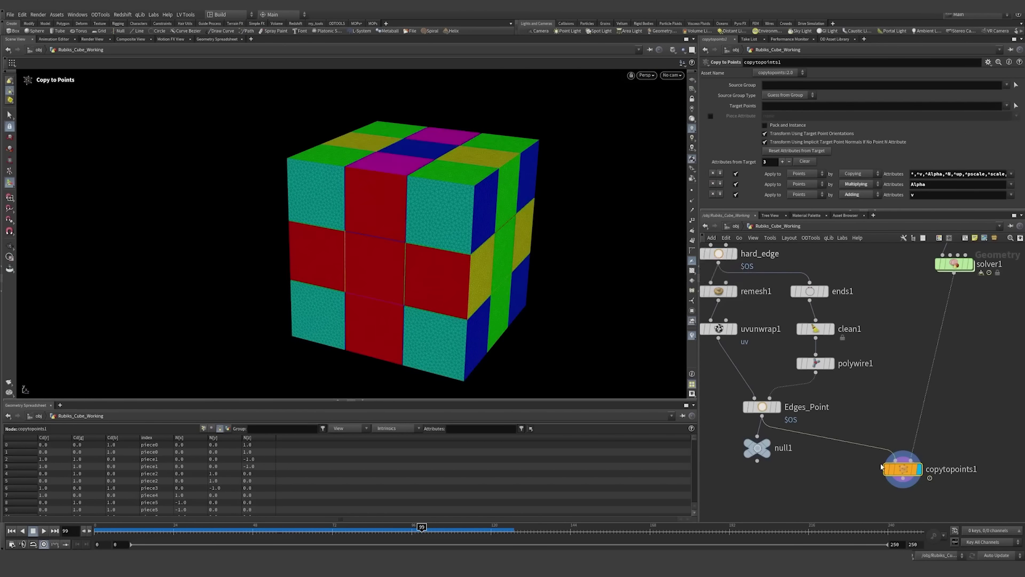
# - Insert a Group Delete node between Edges_Point and copytopoints1 and display it
pyautogui.click(876, 468)
pyautogui.press('Tab')
pyautogui.write('g')
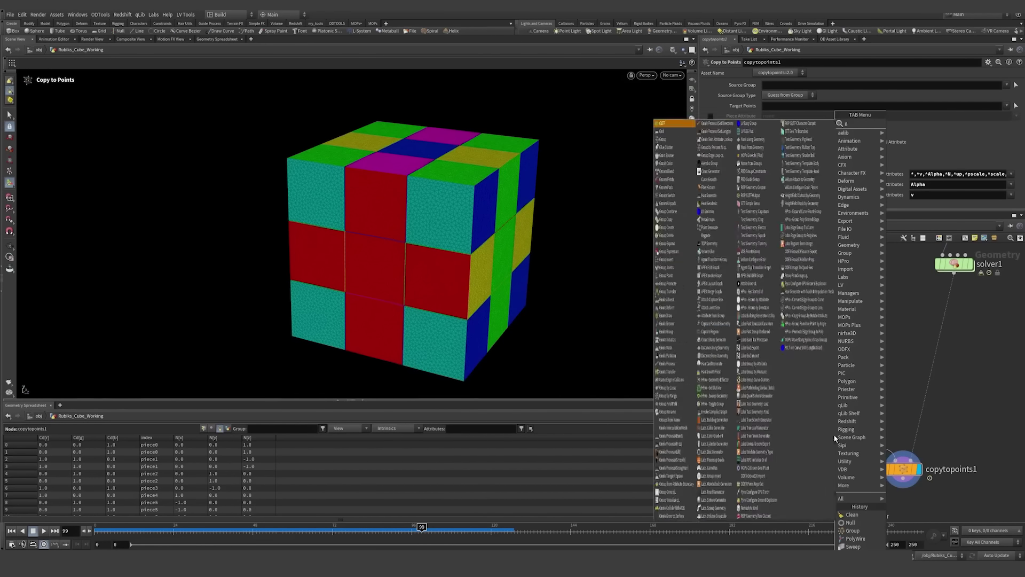
pyautogui.write('roupde')
pyautogui.press('Return')
pyautogui.click(835, 438)
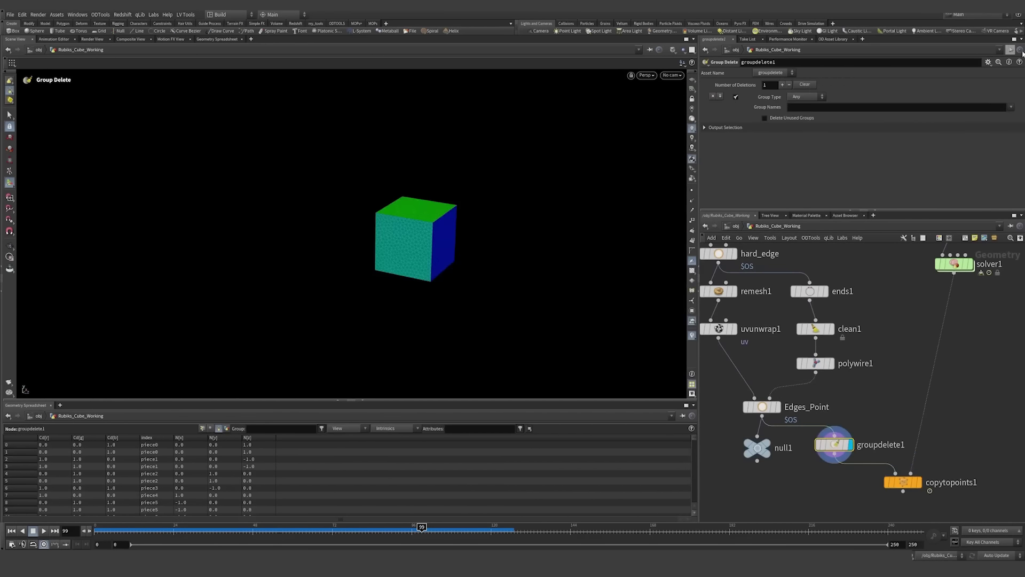
# - Set groupdelete1 to remove the hard_edge group, and display copytopoints1
pyautogui.click(1014, 108)
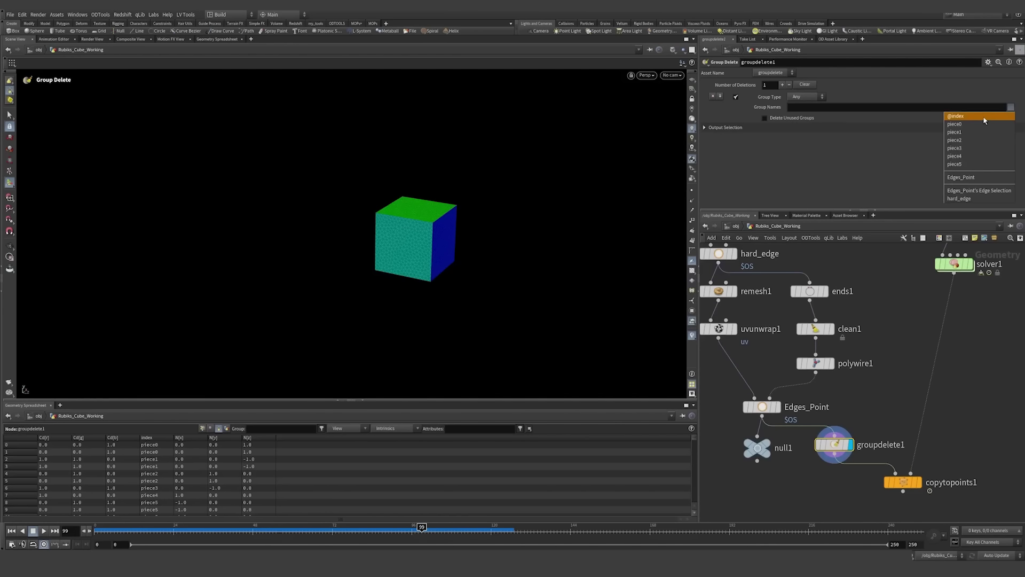
pyautogui.click(970, 199)
pyautogui.moveTo(891, 422); pyautogui.dragTo(897, 374, button='middle')
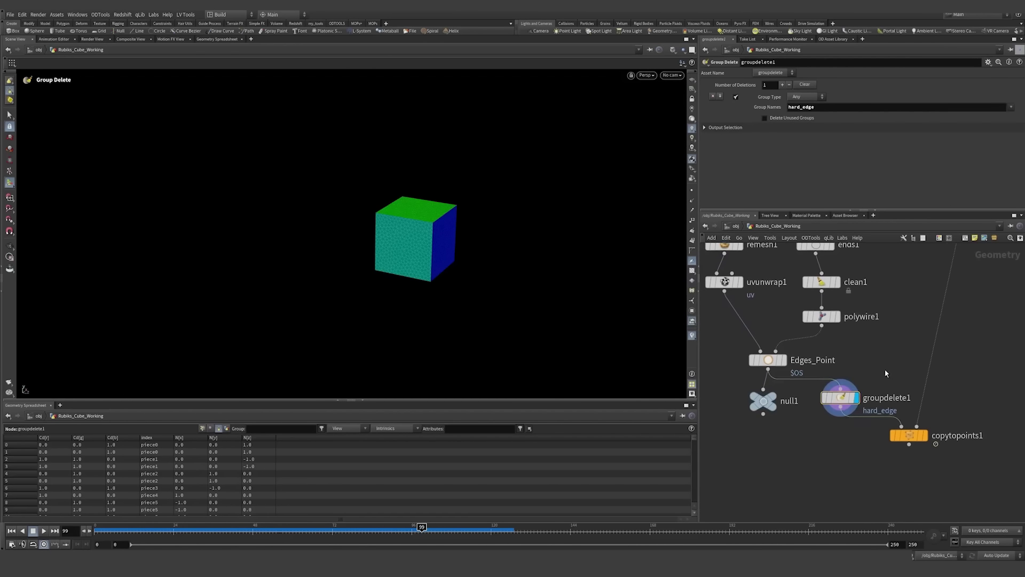
pyautogui.middleClick(910, 438)
pyautogui.click(924, 435)
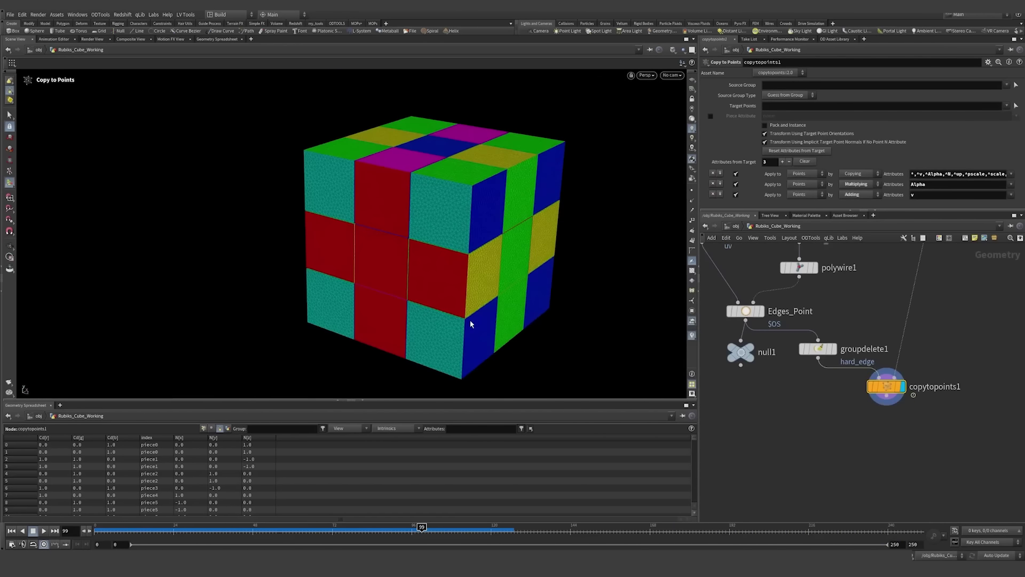
# - Append a Null node to copytopoints1, name it OUT_RUBIKS_CUBE and display it
pyautogui.press('Tab')
pyautogui.write('null')
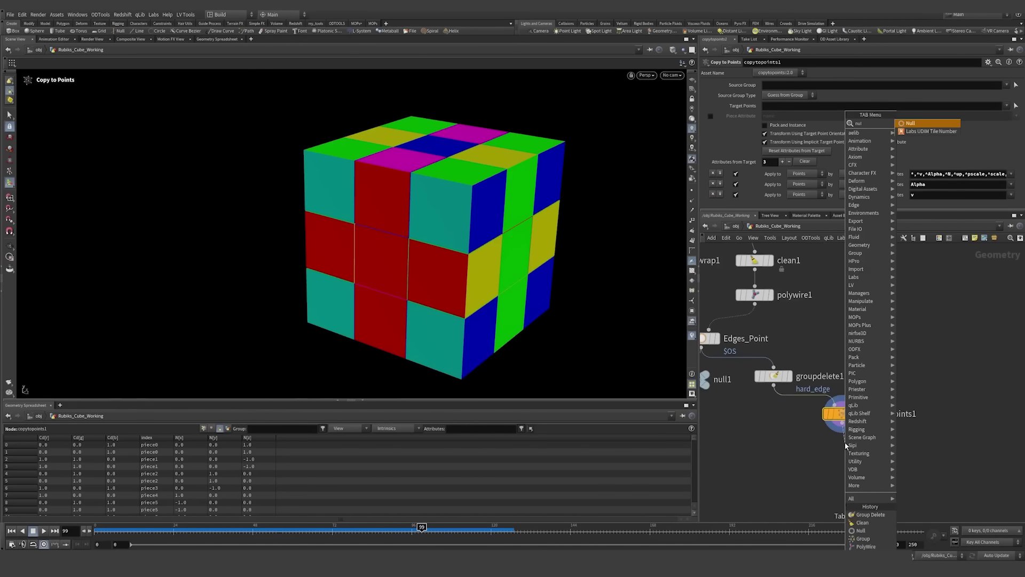
pyautogui.press('Return')
pyautogui.click(845, 445)
pyautogui.doubleClick(879, 459)
pyautogui.write('O')
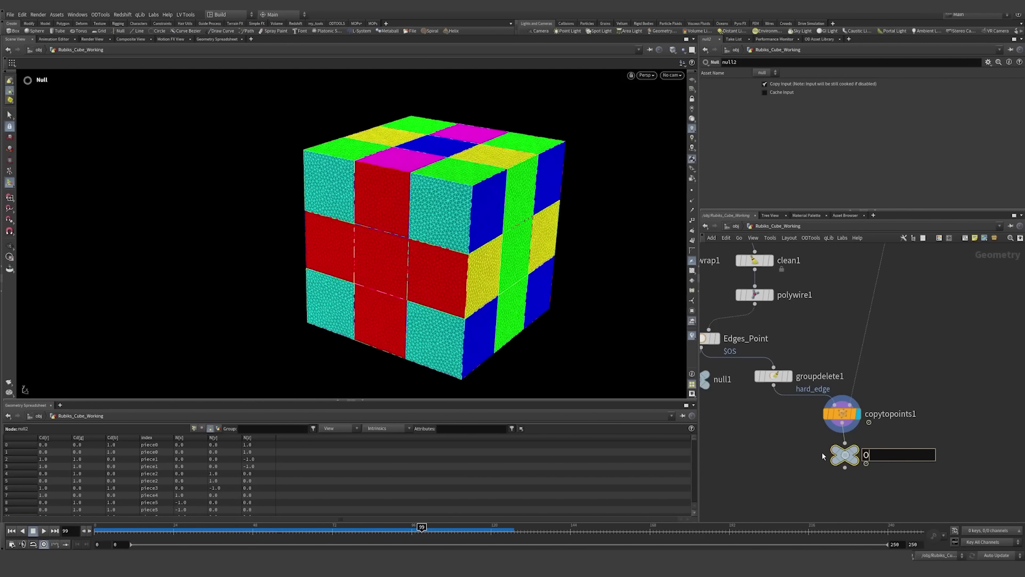
pyautogui.write('UT_RUBIKS_CUBE')
pyautogui.press('Return')
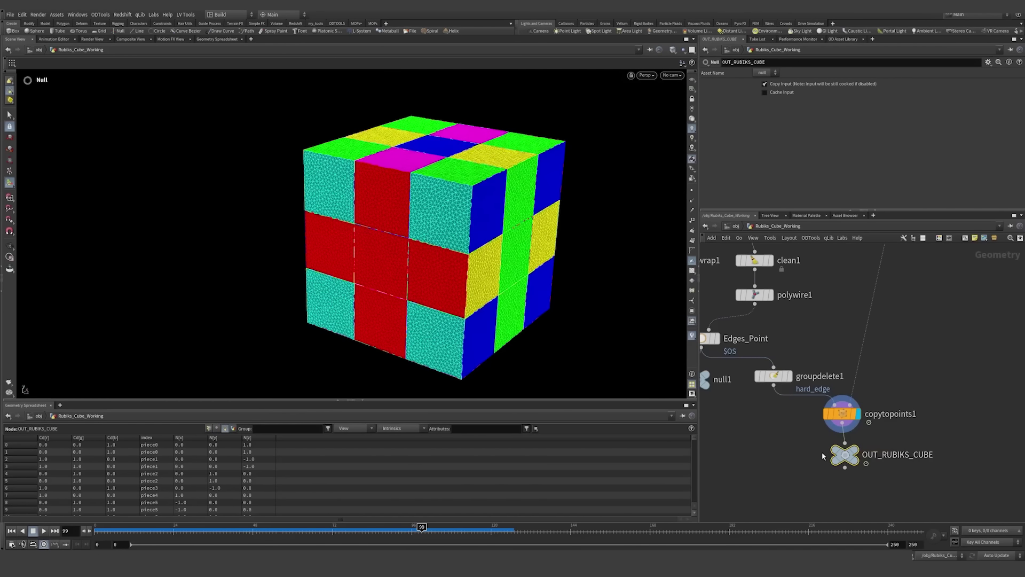
pyautogui.scroll(-5, 782, 462)
pyautogui.scroll(3, 765, 441)
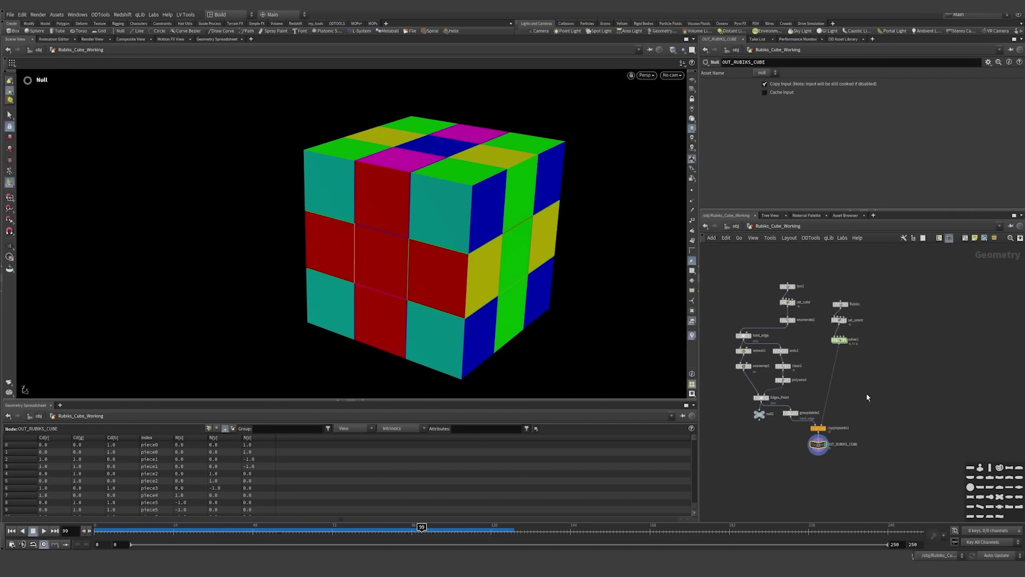
# - Move the Rubiks, set_orient and solver1 node chain down together, close to copytopoints1
pyautogui.moveTo(869, 294); pyautogui.dragTo(836, 415)
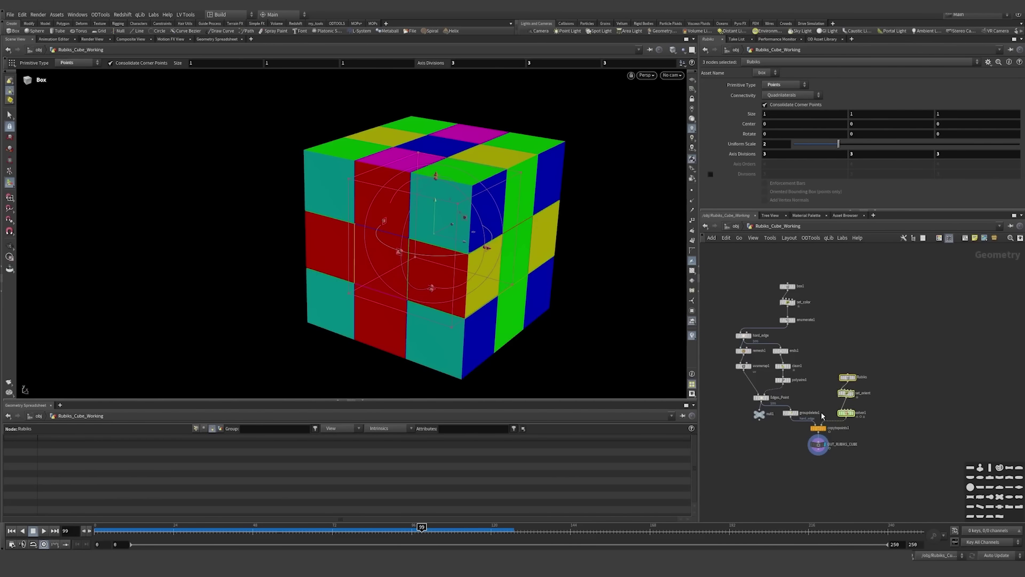
pyautogui.scroll(2, 791, 456)
pyautogui.click(792, 456)
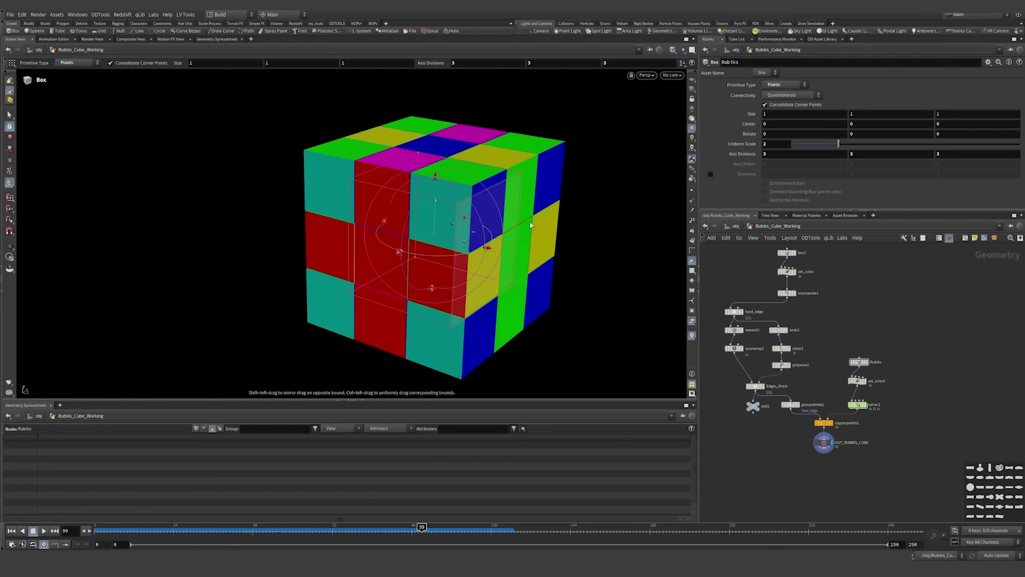